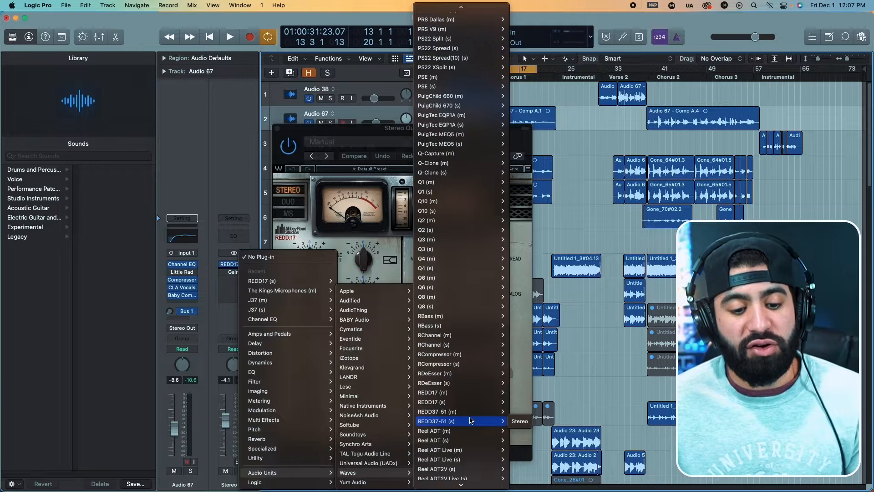
Close the REDD37-51 window on the Stereo Out and move the REDD17 window clear of the track headers.
drag(466, 130, 584, 111)
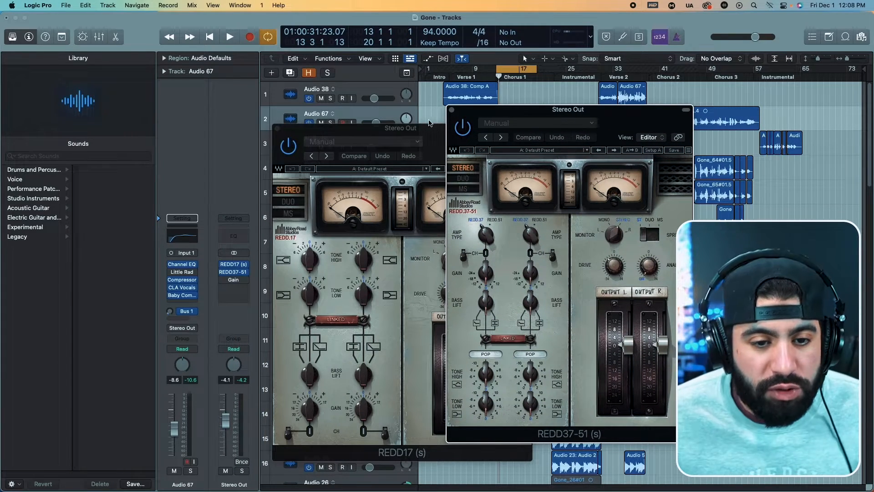
click(455, 110)
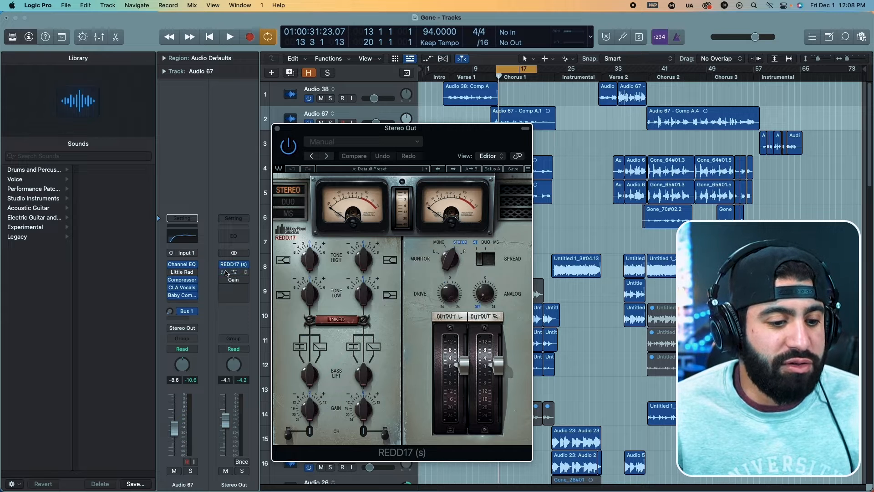
drag(290, 131, 407, 127)
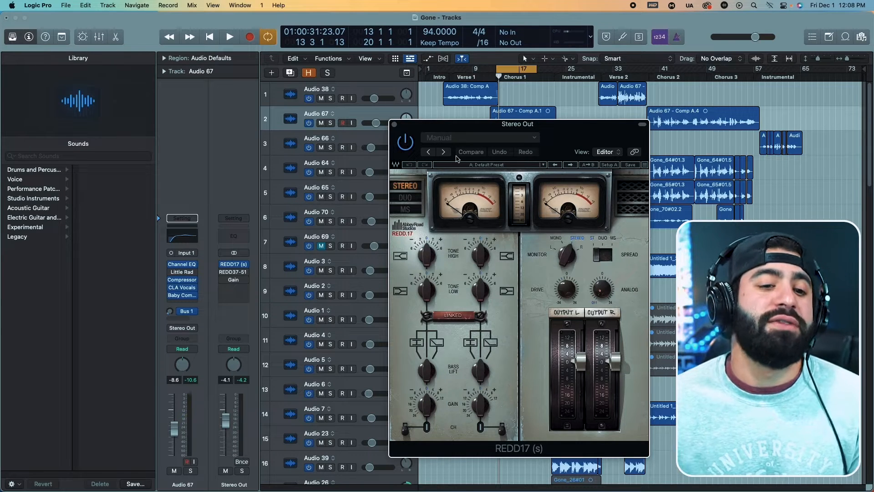
drag(412, 129, 543, 210)
Play the chorus to hear the mix with the REDD17 bypassed, and reposition the plug-in window so it is fully visible.
key(space)
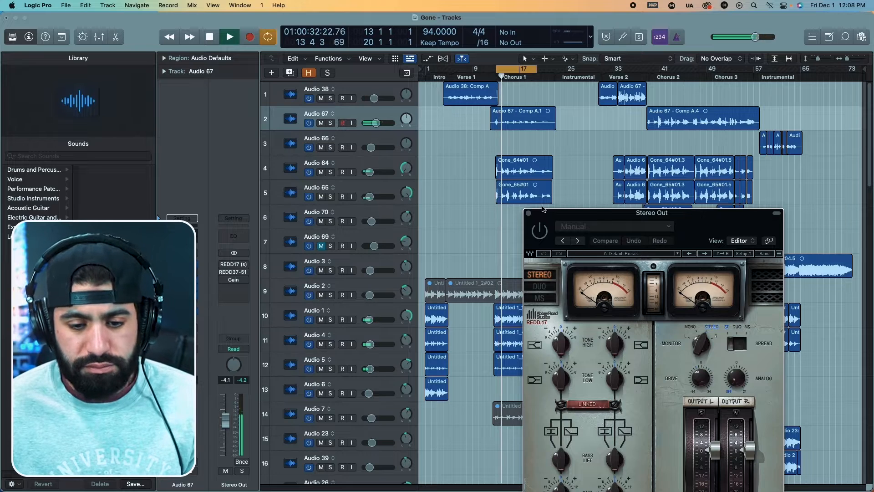
drag(547, 216, 494, 112)
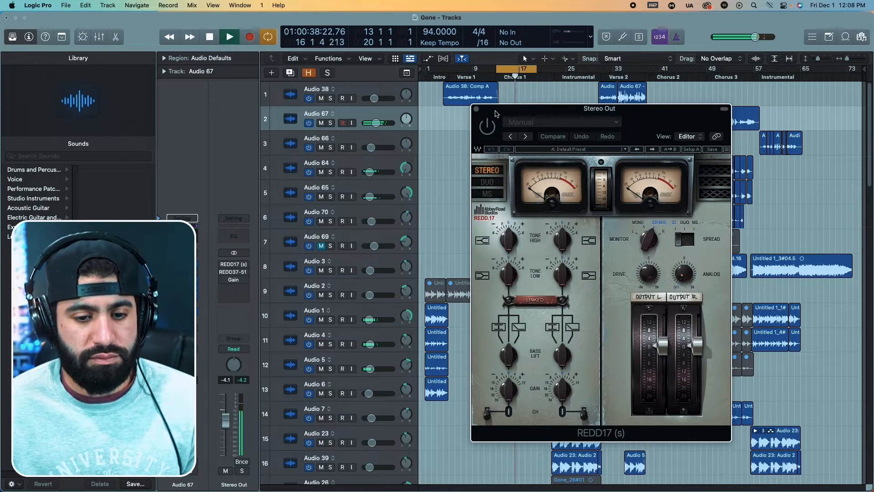
key(space)
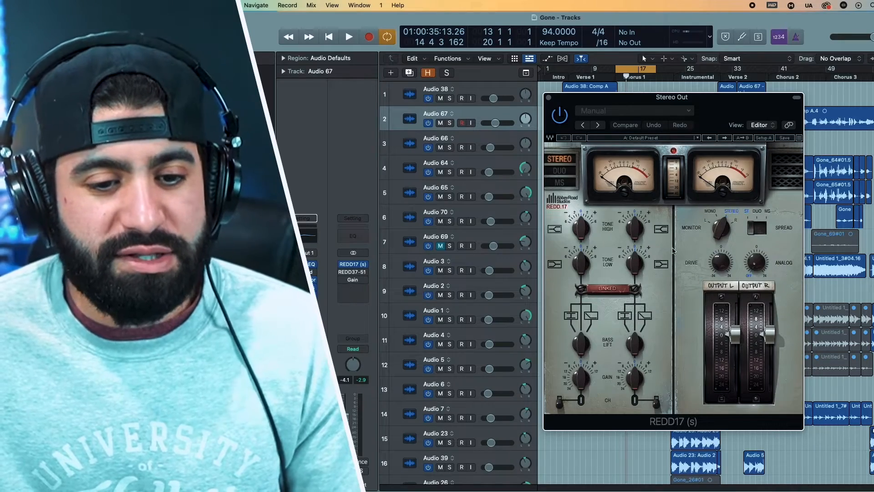
Boost the linked Tone High on the REDD17 to 6.0 and audition high-end changes while the chorus plays.
key(space)
drag(592, 233, 564, 82)
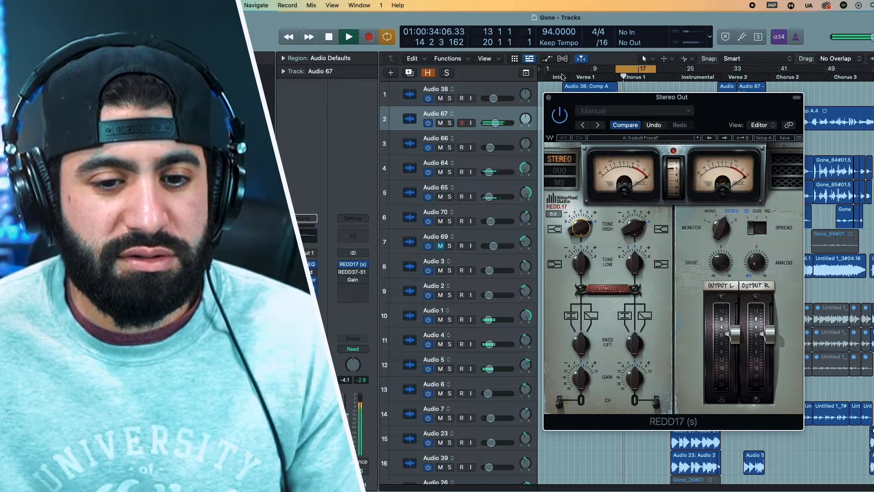
key(space)
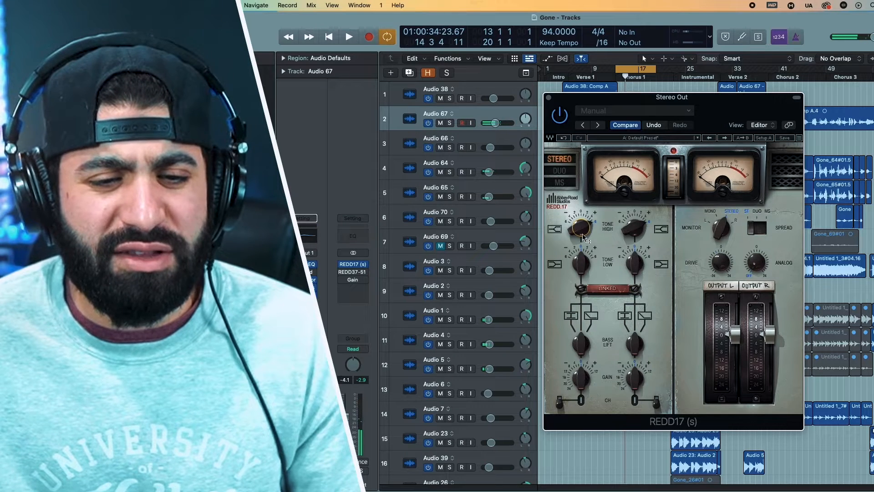
key(space)
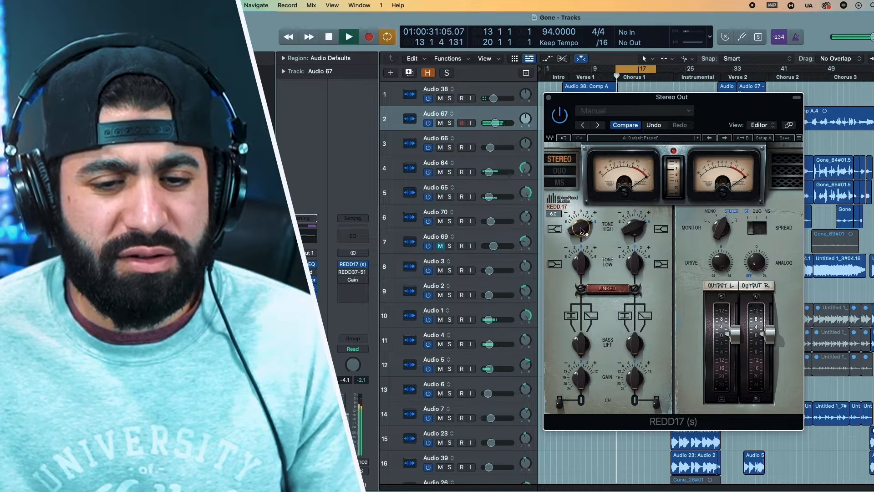
drag(580, 227, 501, 130)
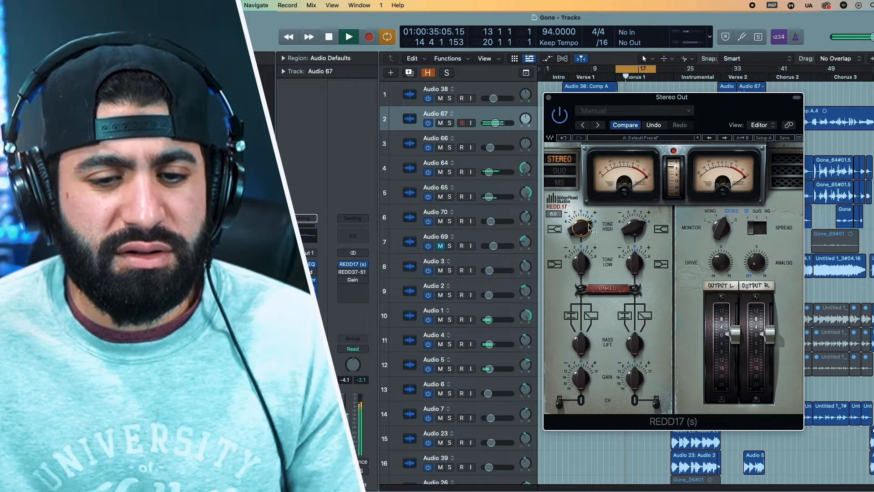
drag(637, 231, 659, 295)
Boost the linked Tone Low on the REDD17 to 5.9 and audition it while the chorus plays.
key(space)
key(space)
key(space)
drag(582, 261, 561, 73)
key(space)
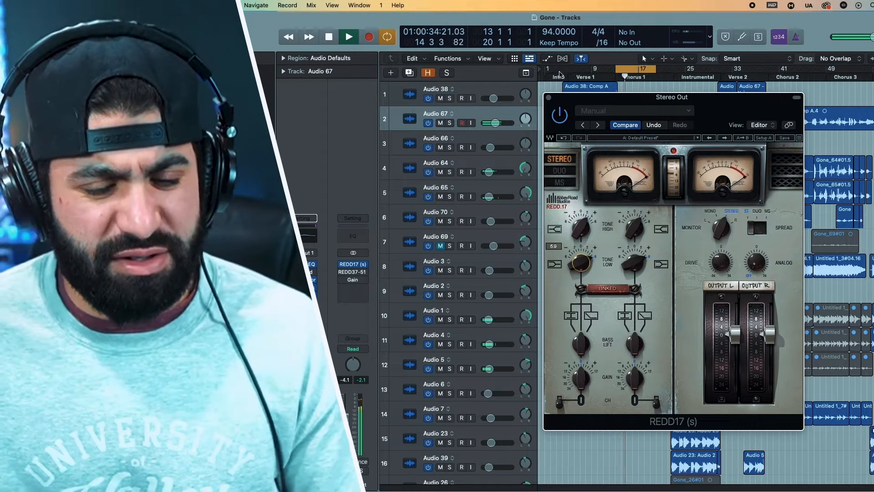
drag(559, 73, 566, 177)
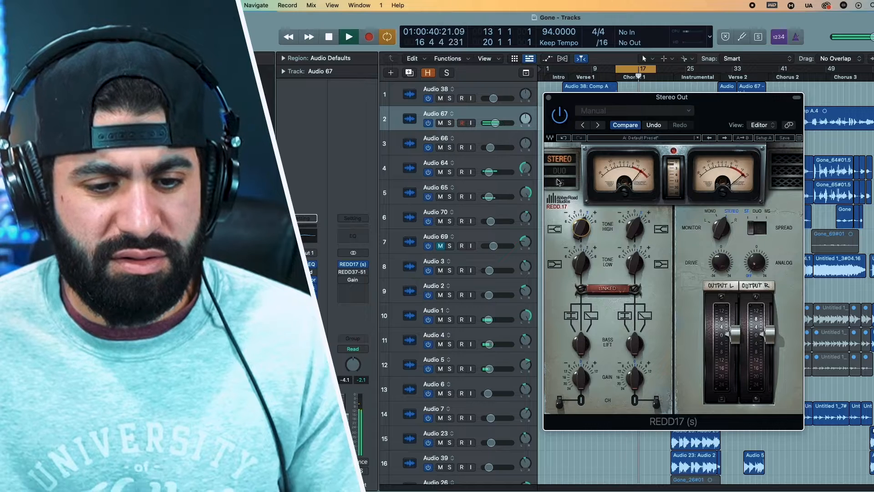
key(space)
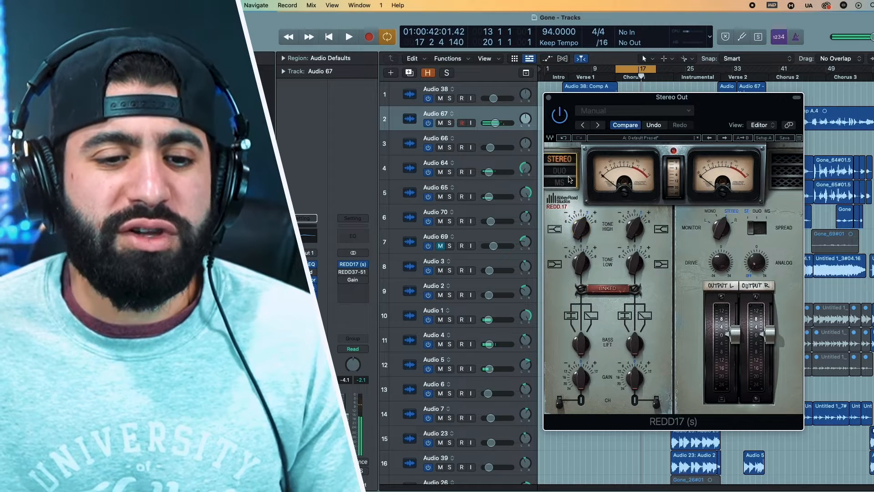
Switch the REDD17 from Stereo through Duo to MS and audition different Tone High settings on the two channels.
click(561, 171)
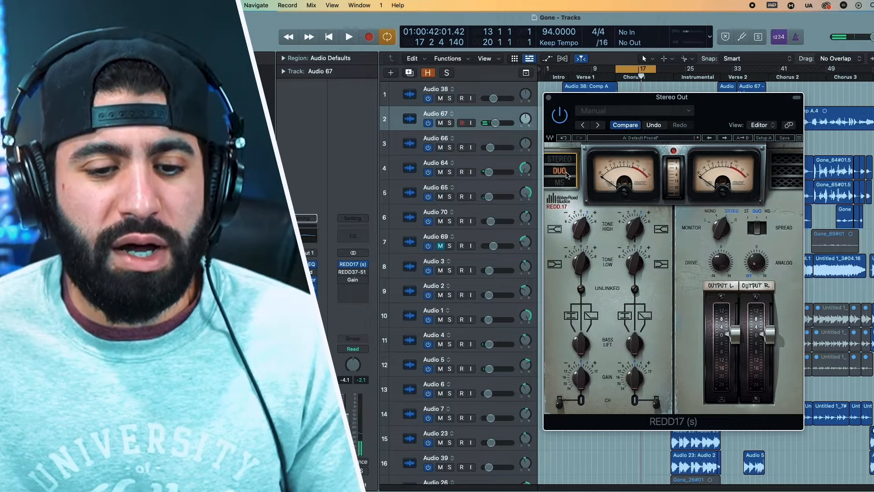
click(565, 182)
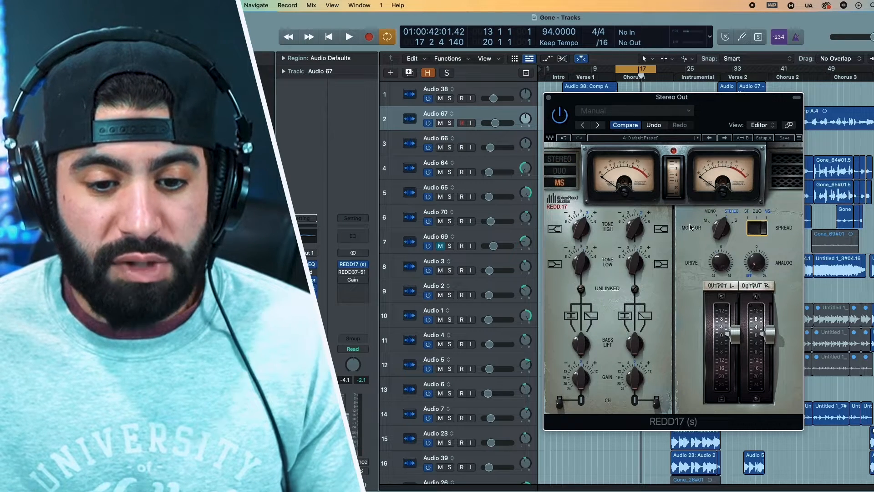
drag(632, 236, 745, 357)
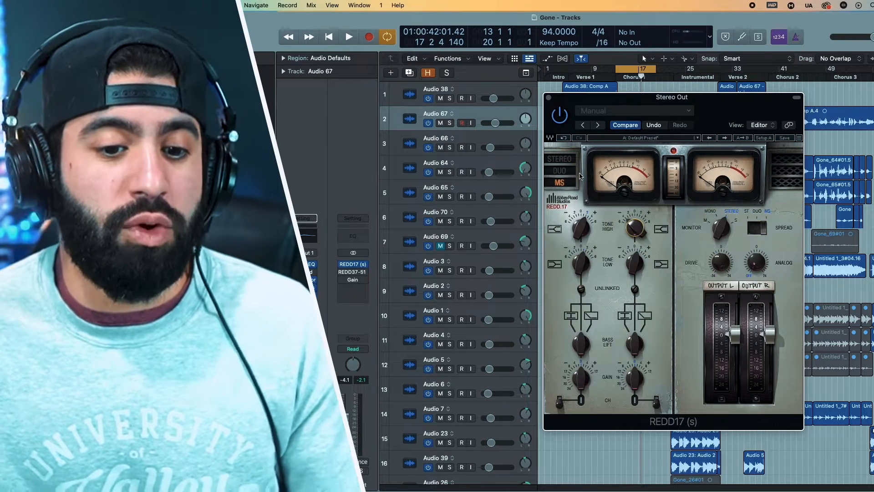
key(space)
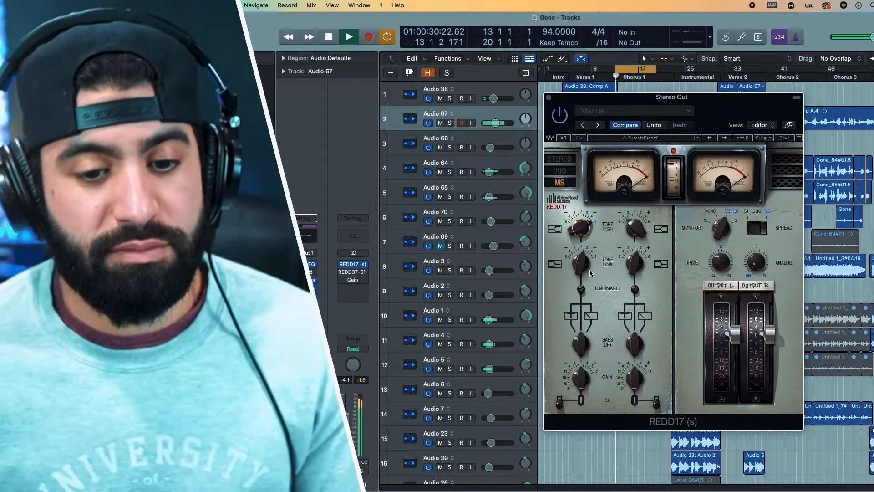
Switch the REDD17 to Duo and audition Tone High at 6.0 on the right channel and -6.0 on the left.
click(560, 172)
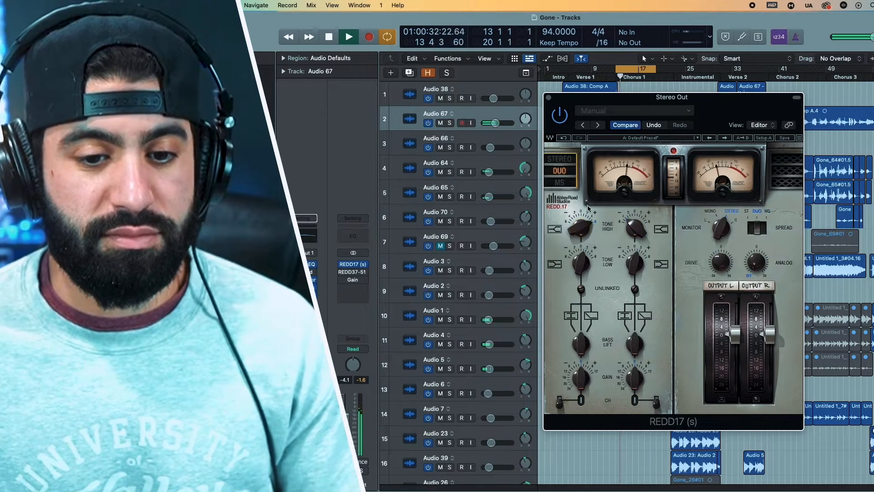
drag(635, 227, 663, 17)
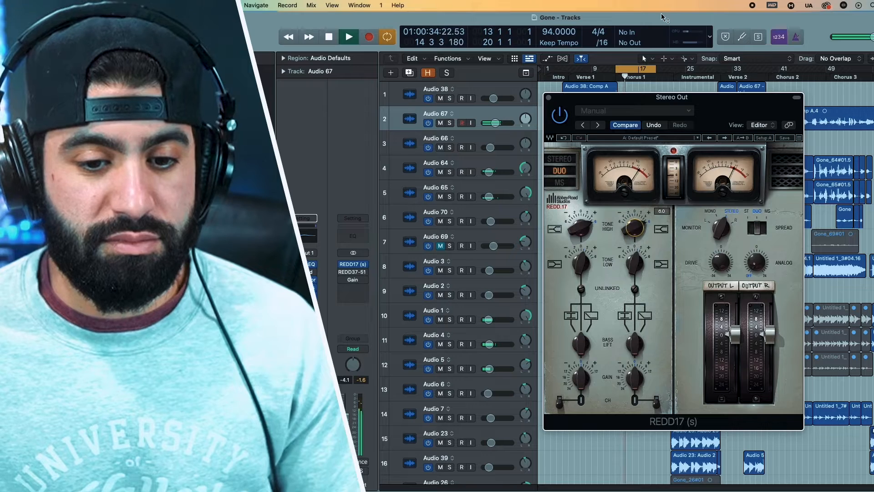
drag(577, 221, 576, 224)
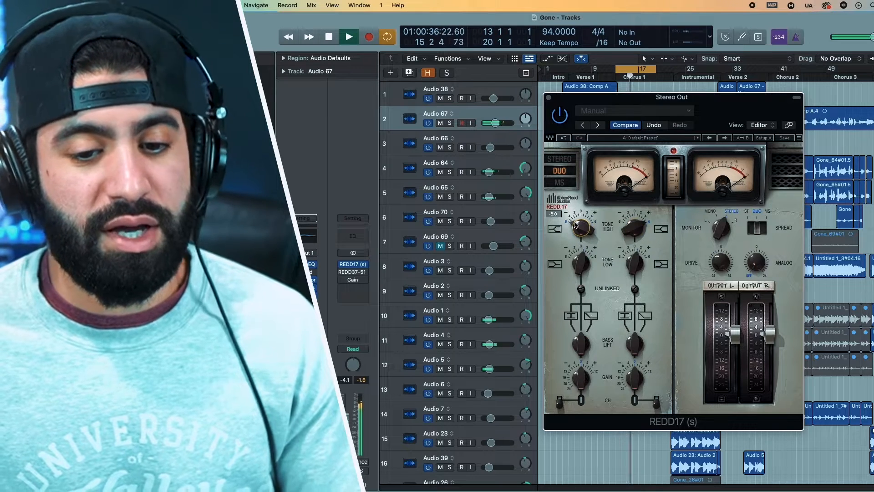
key(space)
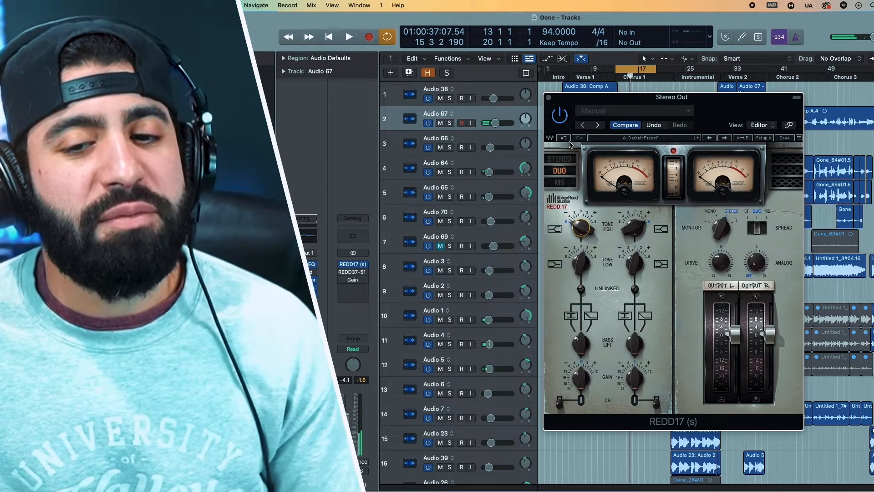
Compare Stereo with Duo, return the REDD17 to linked Stereo mode and reset Tone High to 0.
click(564, 161)
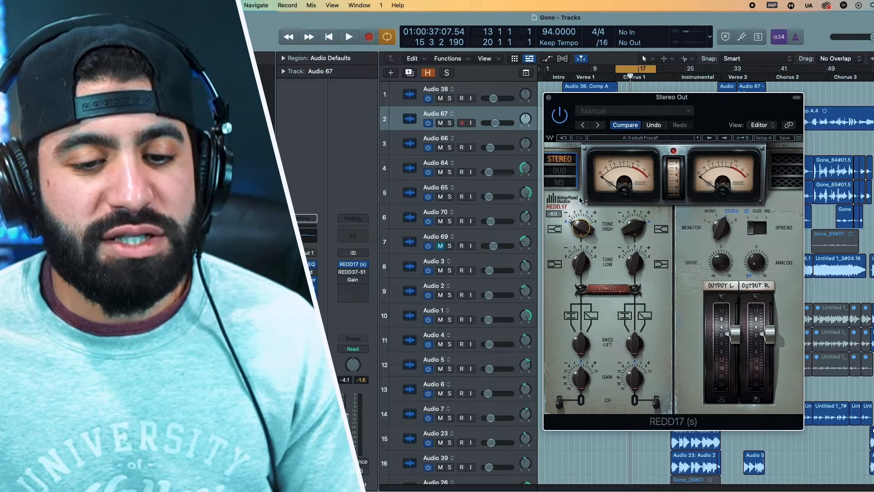
click(556, 177)
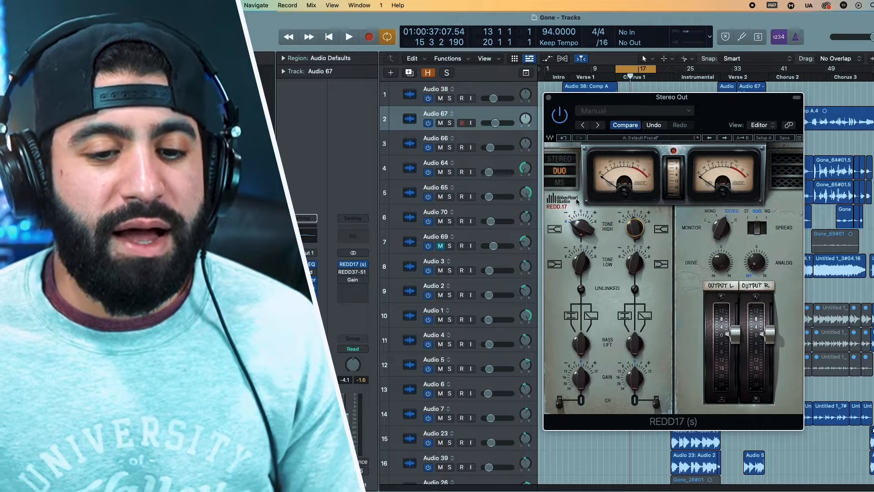
click(570, 159)
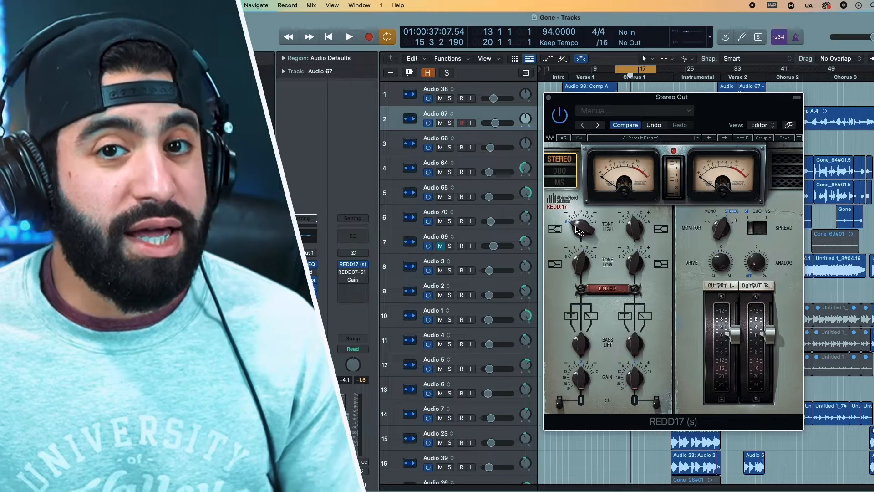
mouse_move(576, 229)
drag(578, 230, 579, 221)
drag(587, 164, 605, 91)
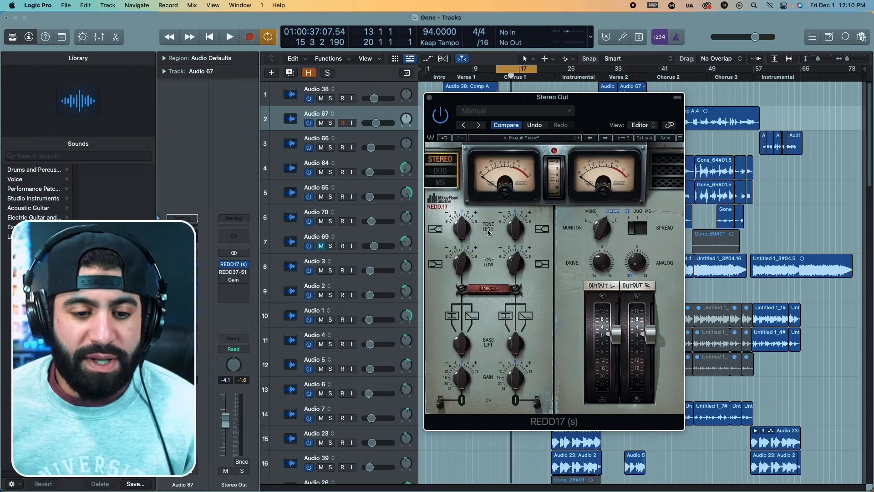
Set the linked Tone High to 2.1 and Bass Lift to Lift on the REDD17 while the chorus plays.
key(space)
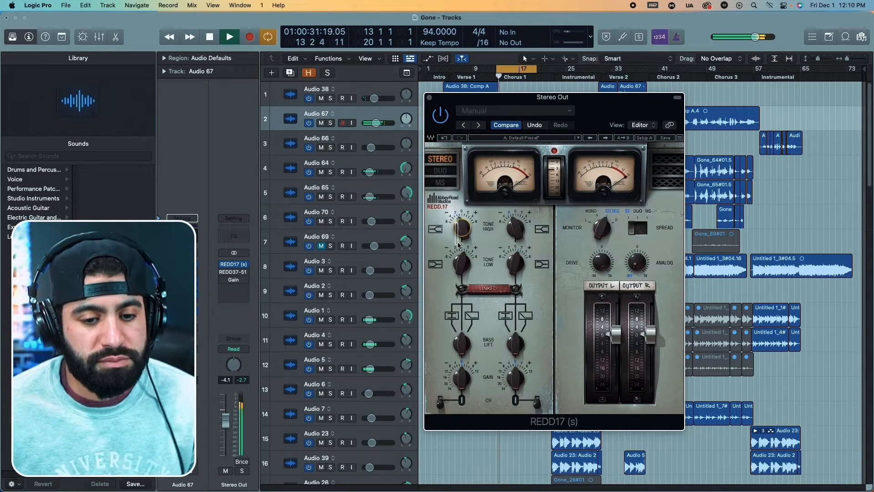
drag(461, 233, 450, 159)
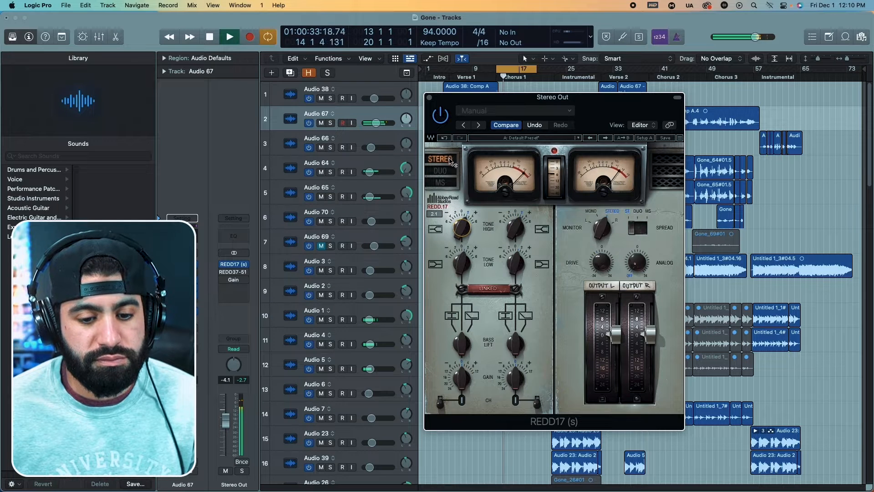
drag(461, 344, 444, 238)
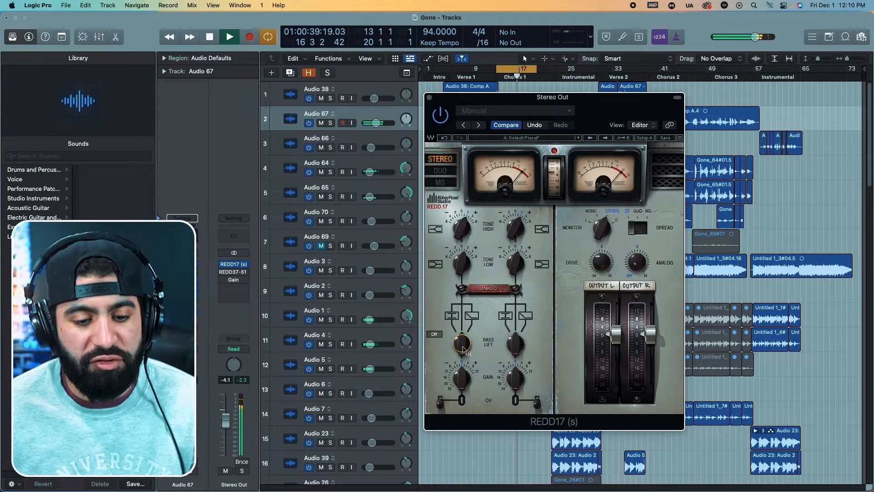
drag(463, 350, 450, 316)
key(space)
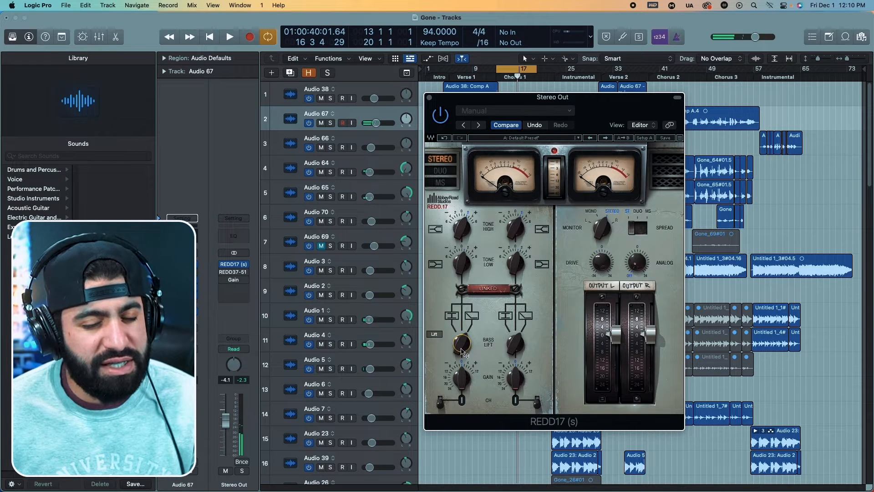
Compare the chorus with the REDD17's Bass Lift off and on, ending with Bass Lift set to Lift.
key(space)
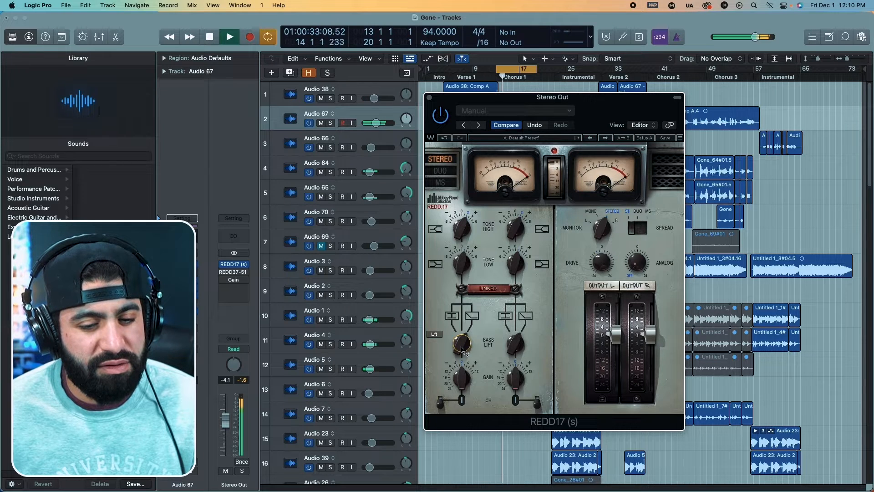
key(space)
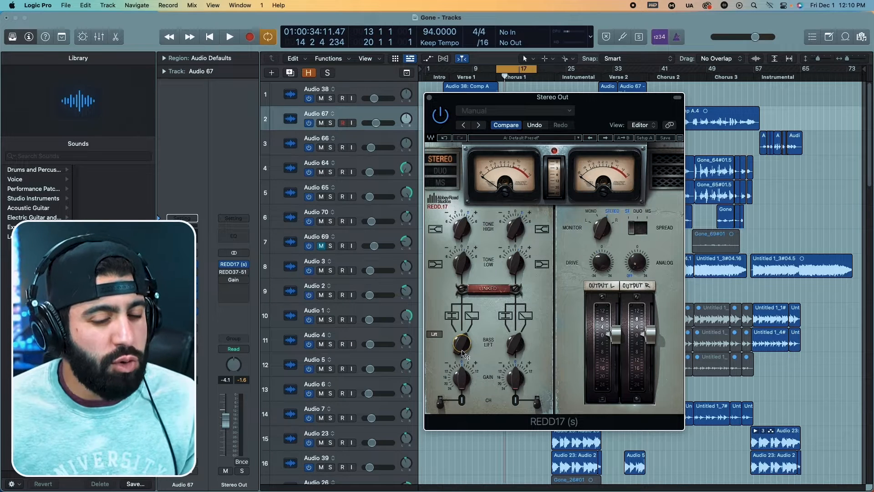
drag(462, 350, 462, 331)
key(space)
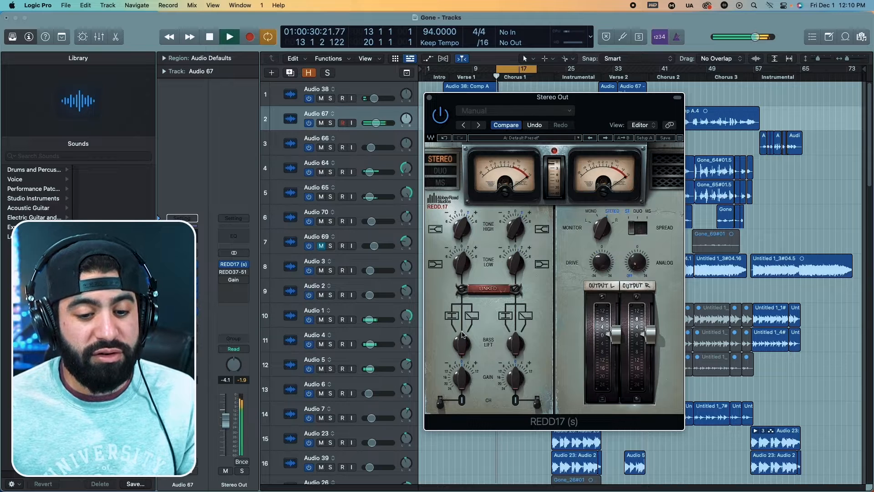
drag(464, 348, 443, 275)
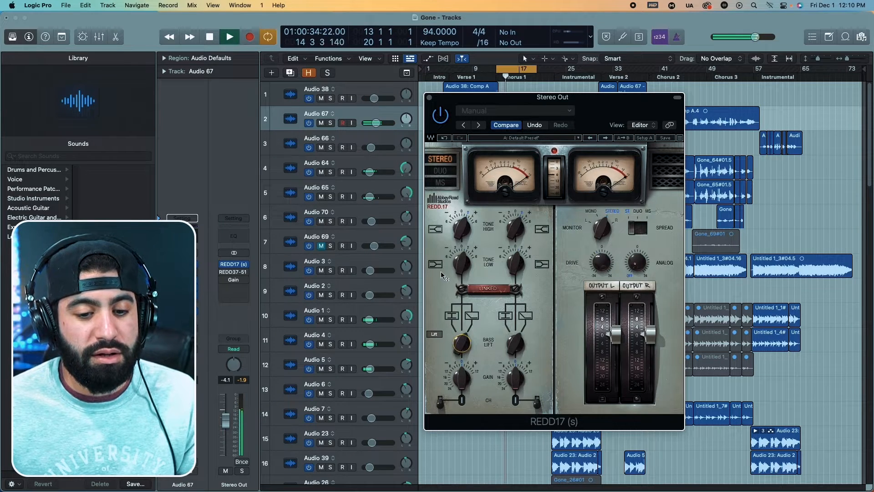
key(space)
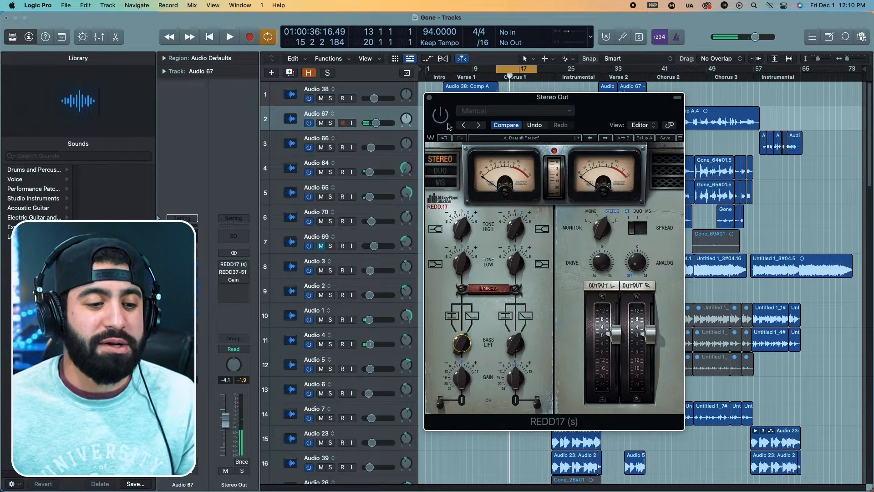
key(space)
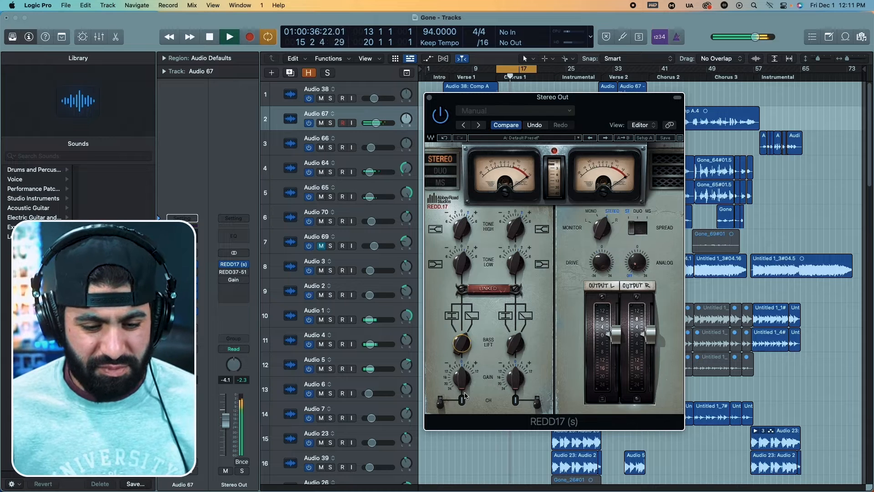
Audition a boost of the REDD17's linked Gain over the chorus and toggle the CH switches of both channels.
drag(464, 394, 469, 349)
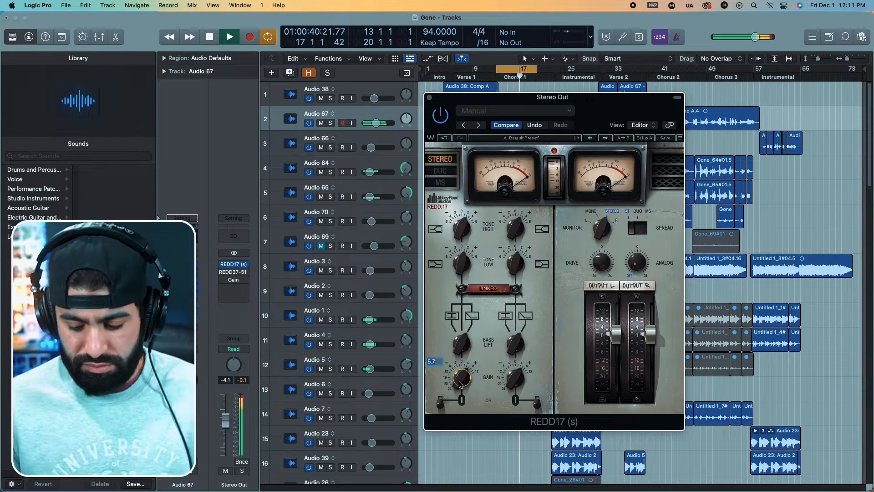
key(Return)
click(439, 403)
click(440, 403)
click(439, 403)
click(440, 403)
click(440, 403)
click(537, 401)
Audition the right and left Gain knobs and the right CH switch on the REDD17, returning Gain to its starting position.
key(space)
drag(517, 388, 533, 372)
click(538, 397)
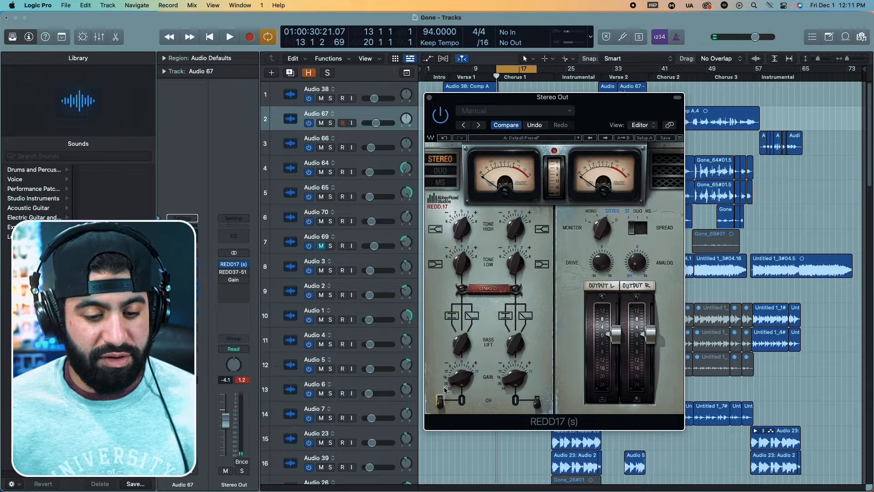
drag(462, 378, 466, 231)
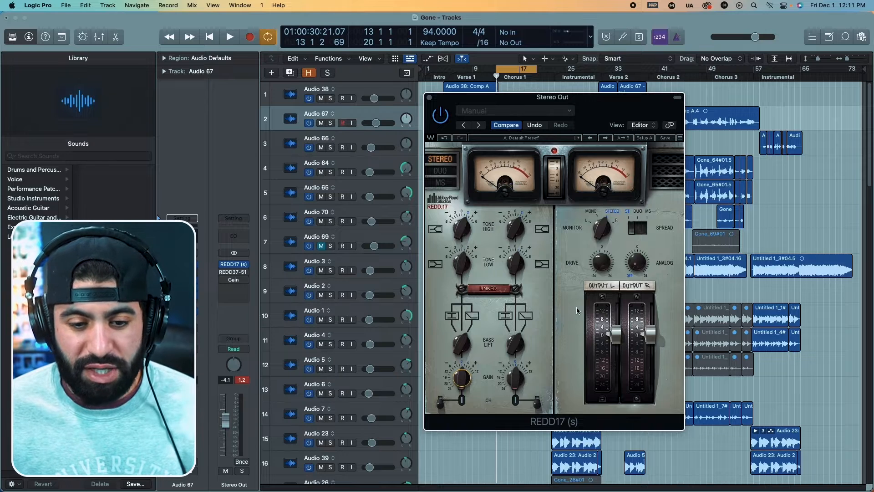
Audition the REDD17's Monitor selector over the chorus and return it to Stereo.
key(space)
drag(603, 228, 599, 231)
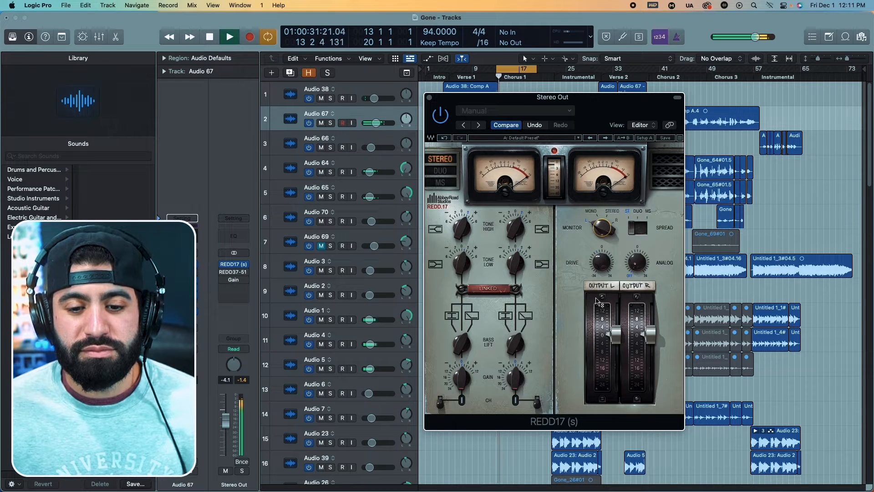
key(space)
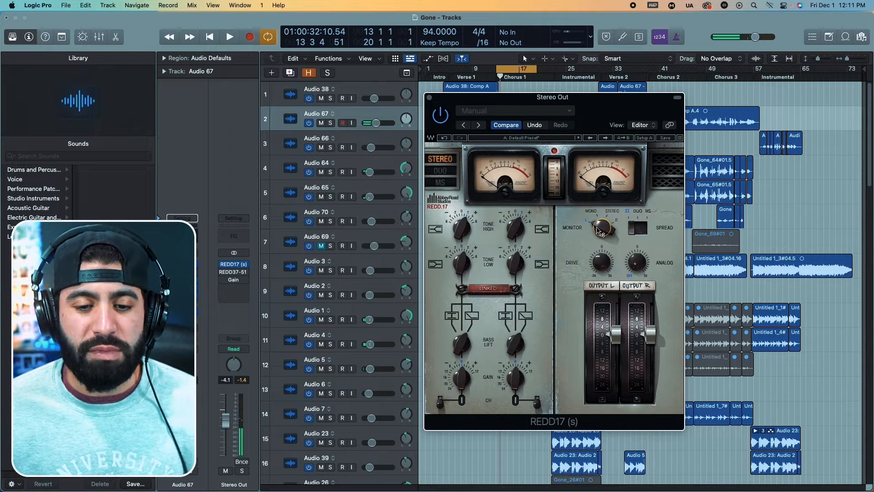
key(space)
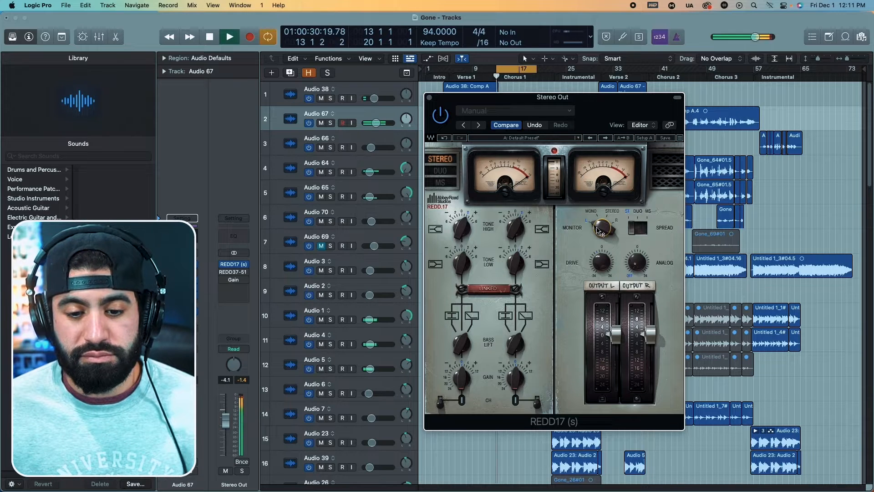
drag(600, 231, 607, 209)
key(space)
key(space)
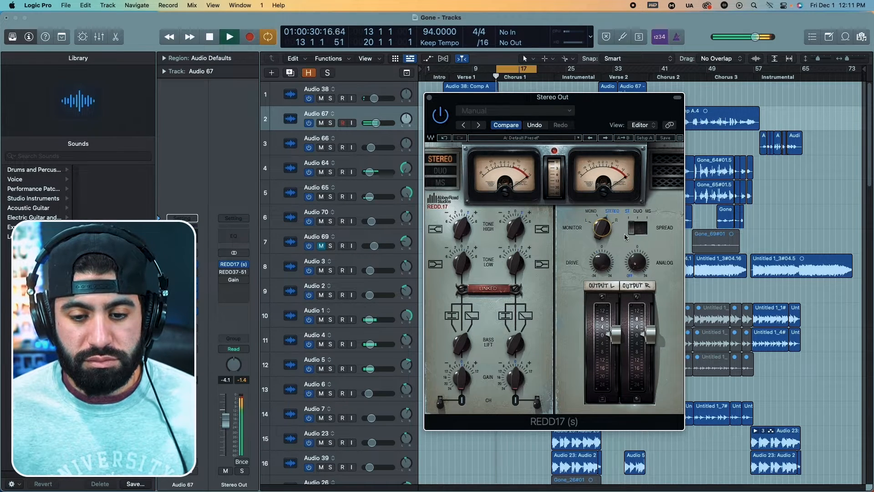
Audition the REDD17's Drive at 7.2 and 1.7 and its Analog control over the chorus.
drag(608, 269, 604, 237)
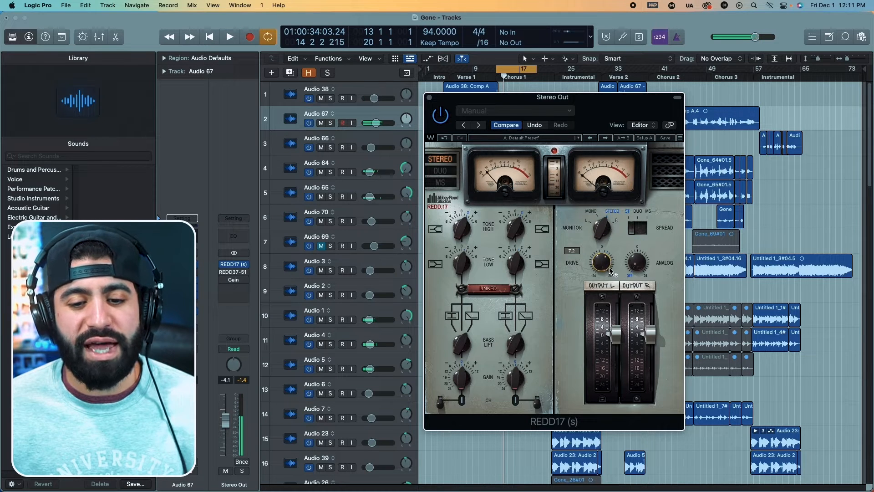
drag(608, 267, 608, 215)
key(space)
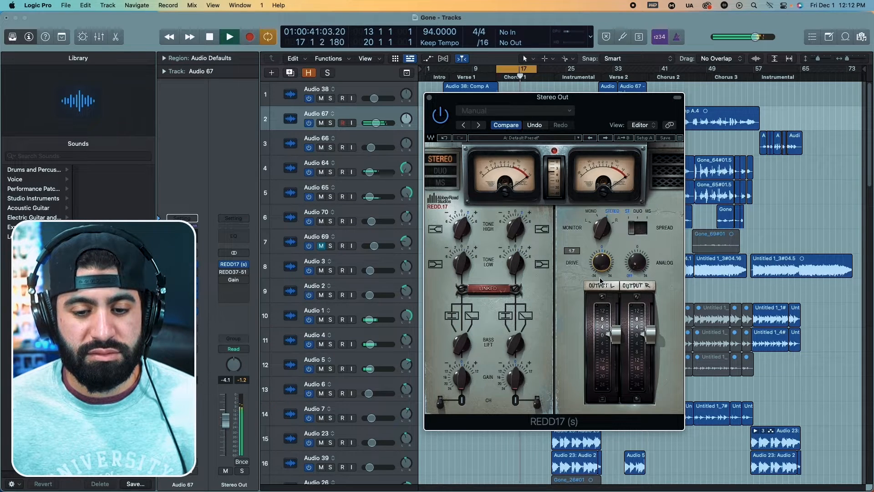
key(space)
scroll(609, 267, down, 4)
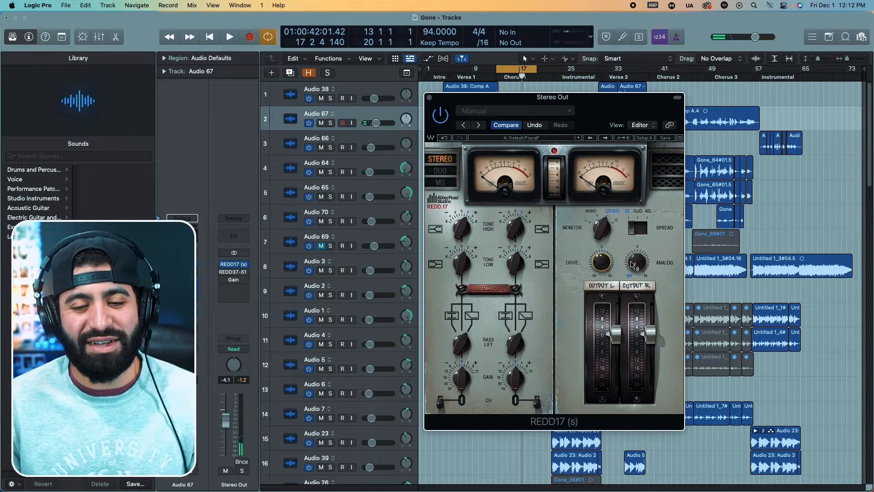
key(space)
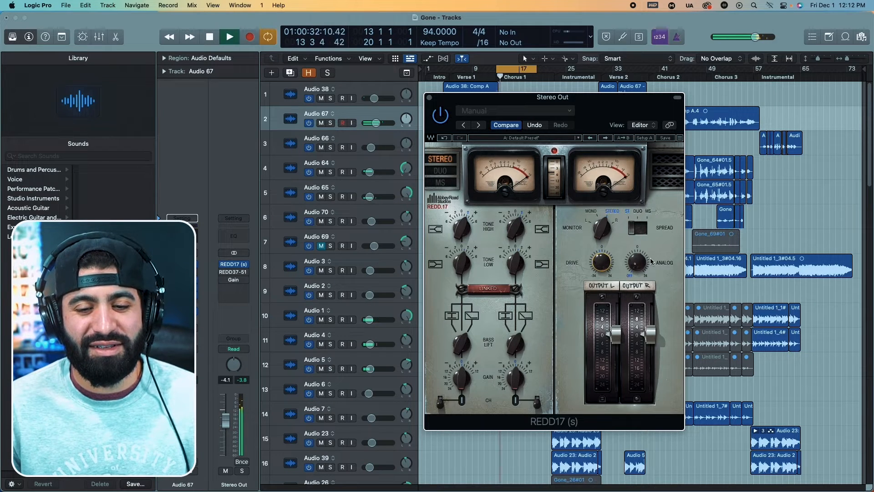
drag(634, 264, 633, 126)
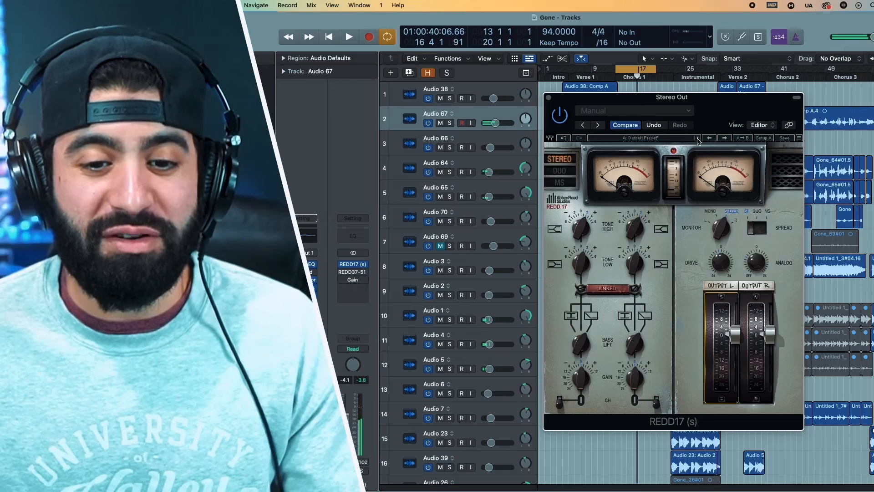
Load the Lead Vocal 1 factory preset in the REDD17 and compare the chorus with the plug-in on and bypassed.
click(697, 137)
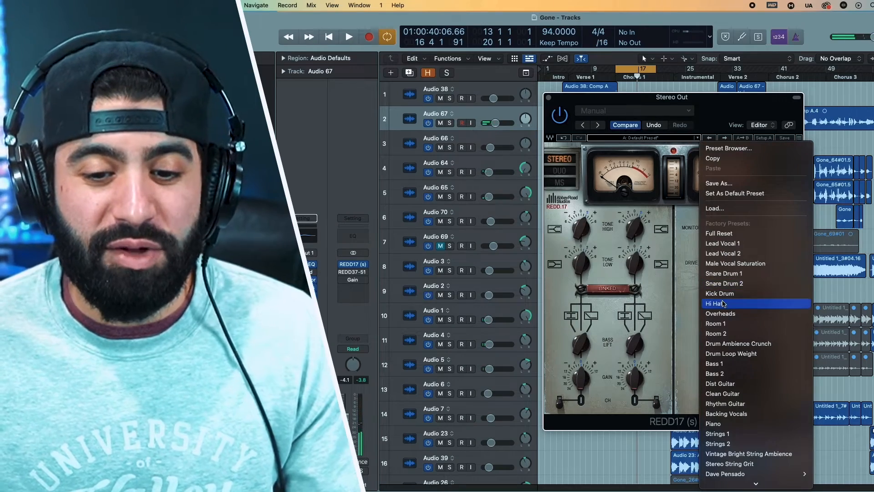
scroll(751, 331, down, 2)
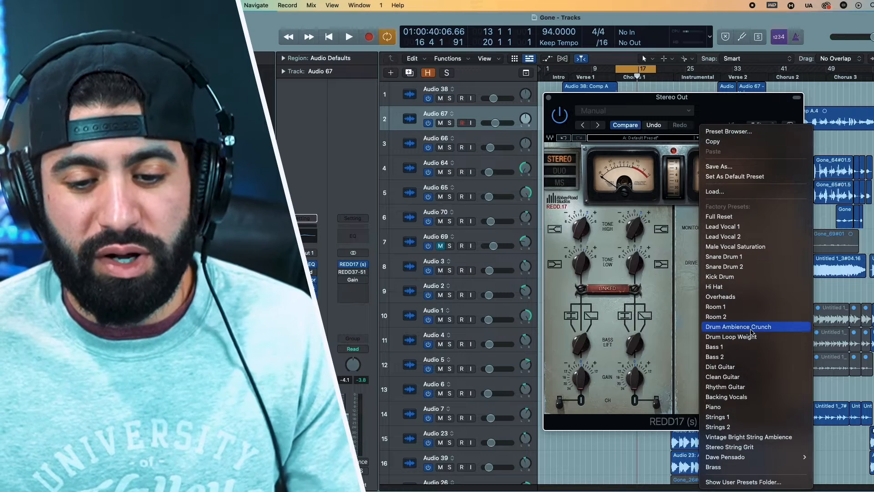
click(751, 229)
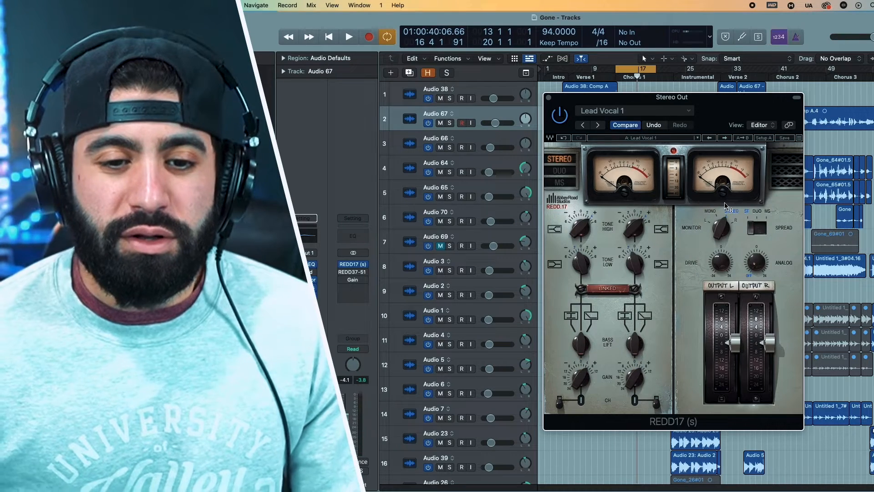
key(space)
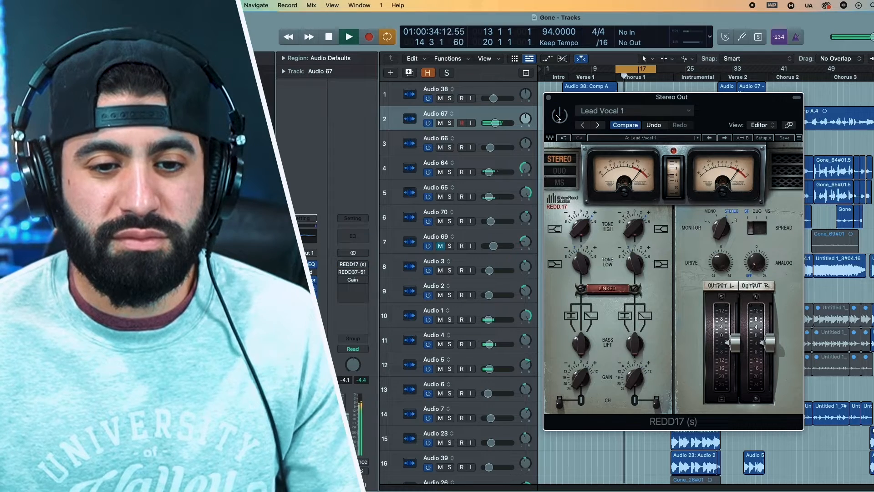
click(557, 117)
key(space)
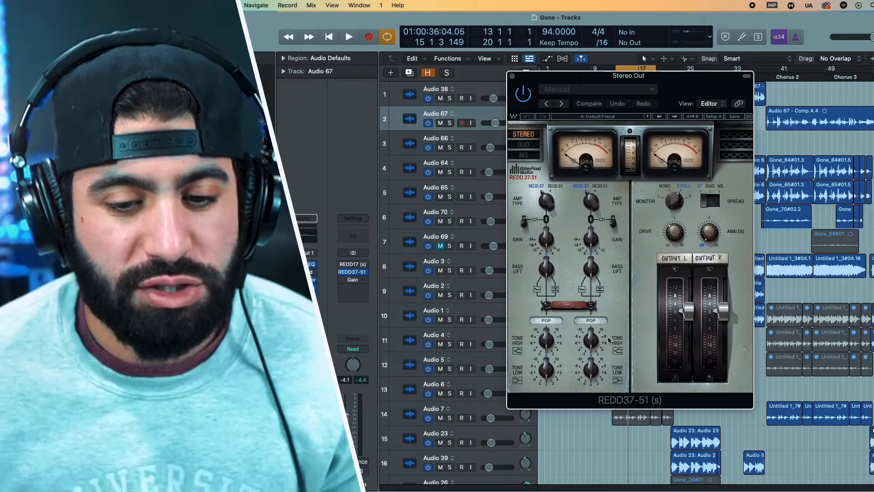
Compare the REDD.37 and REDD.51 amp types of the REDD37-51 over the chorus, ending on REDD.37.
key(space)
key(space)
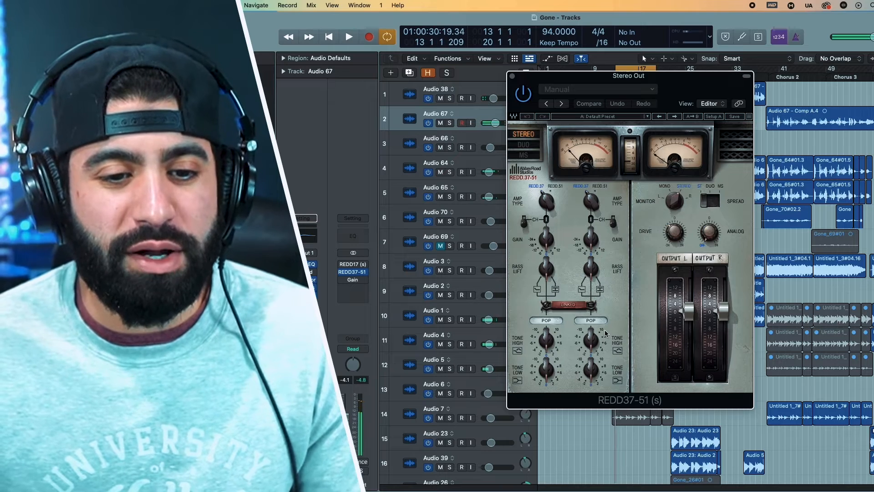
drag(543, 195, 534, 163)
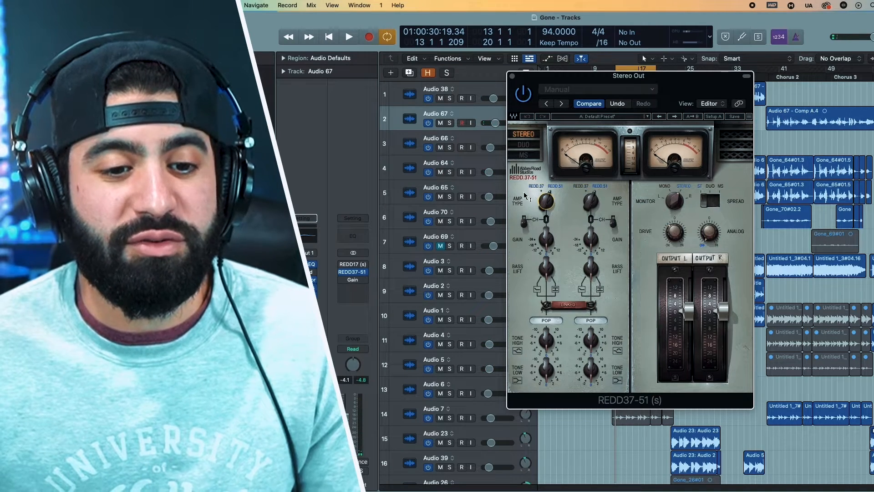
drag(545, 201, 552, 210)
key(space)
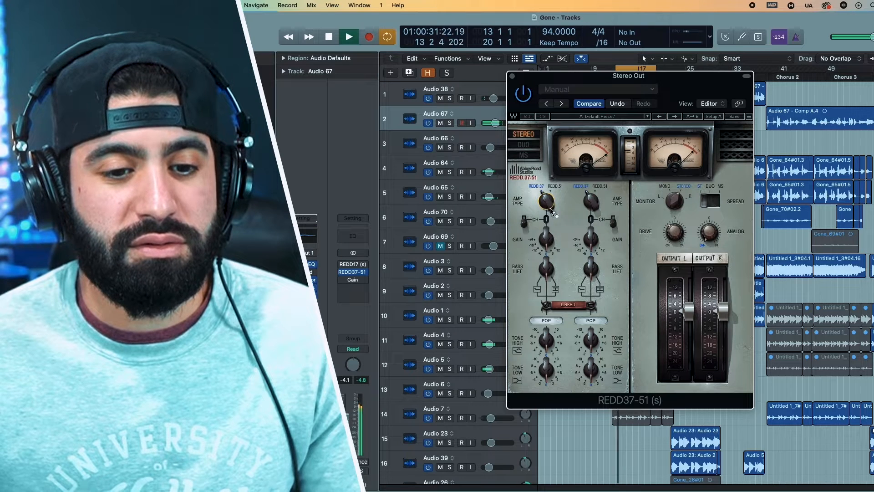
click(546, 201)
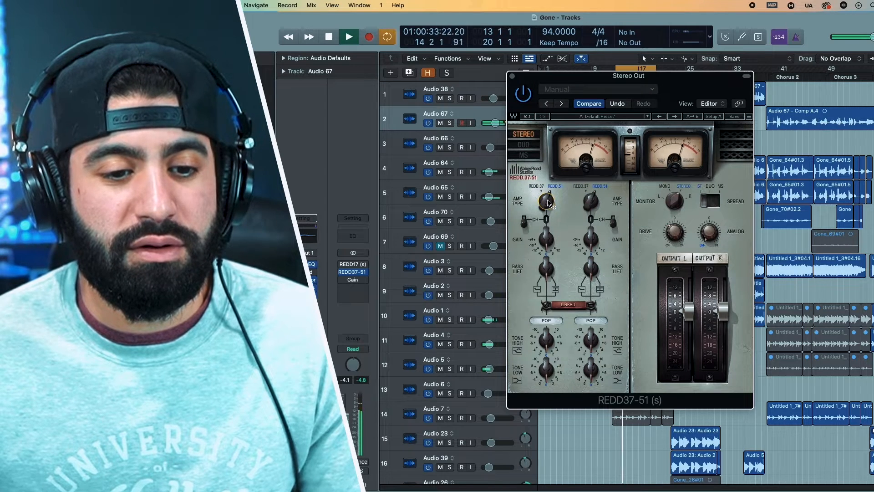
key(space)
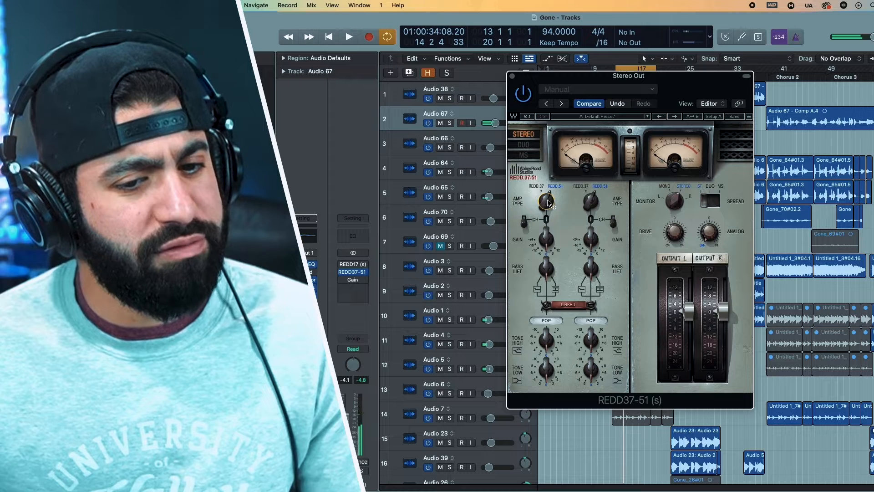
key(space)
click(548, 203)
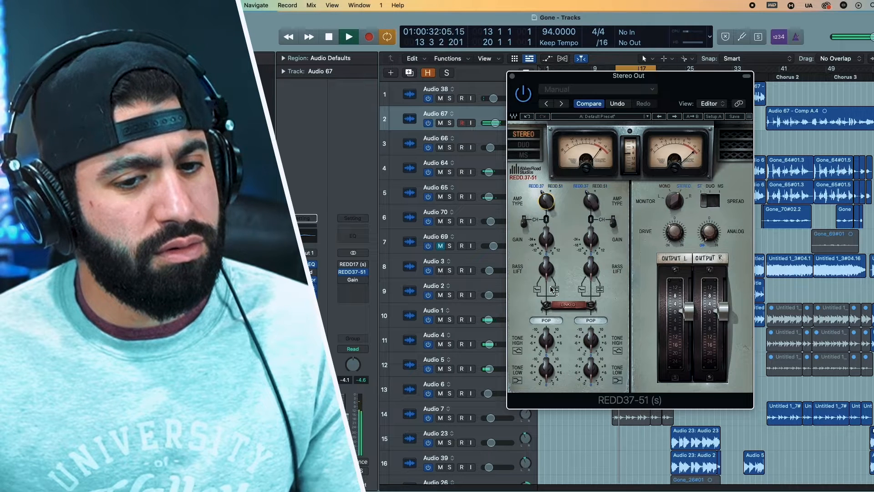
click(547, 201)
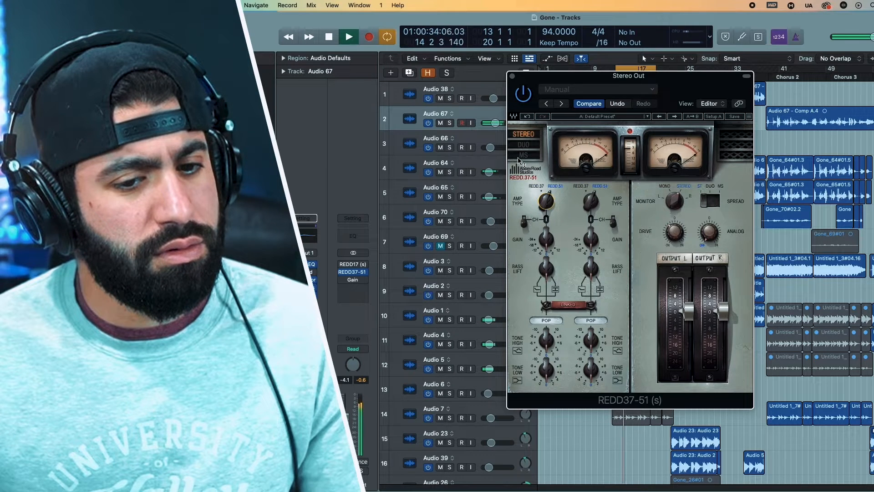
drag(552, 263, 566, 300)
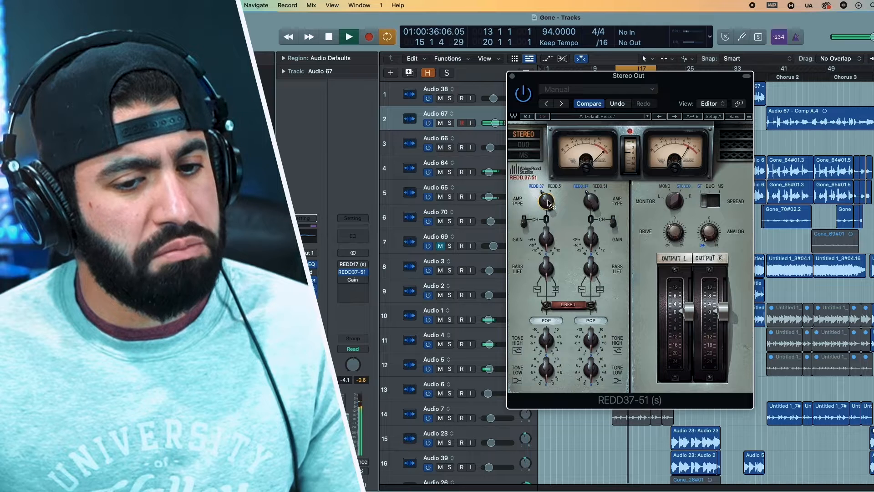
key(space)
Audition the REDD37-51's linked Gain while the chorus plays, ending at its starting position.
key(space)
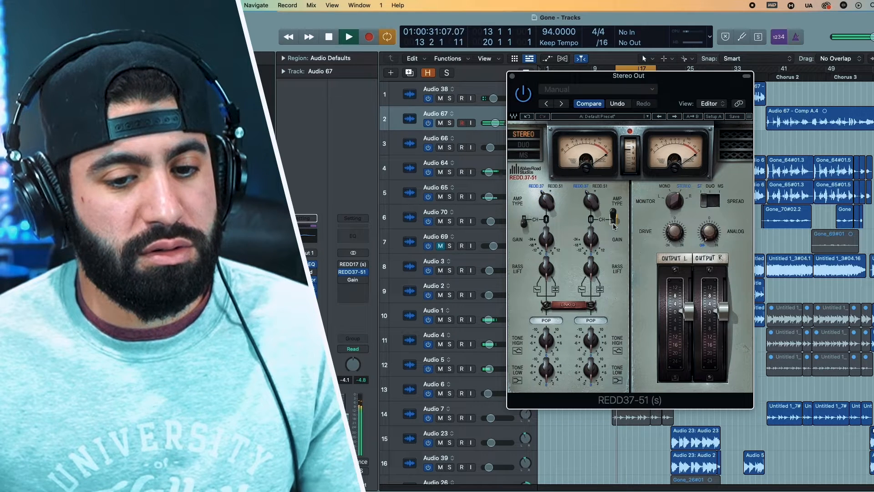
drag(597, 243, 592, 263)
key(space)
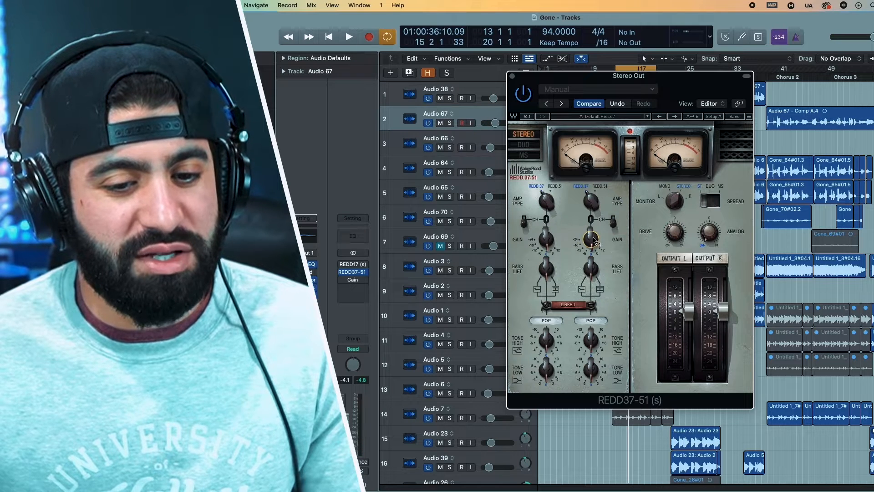
Set the REDD37-51's linked Bass Lift to Lift and adjust Tone High and Tone Low over the chorus.
key(space)
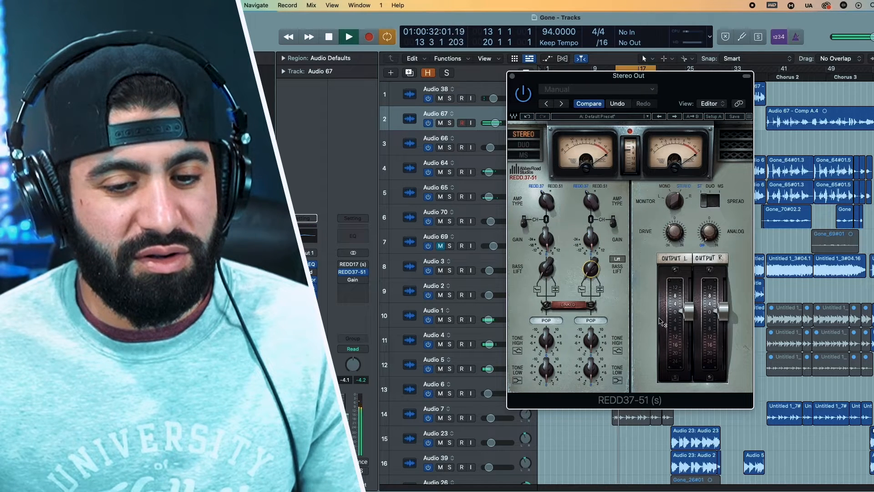
key(space)
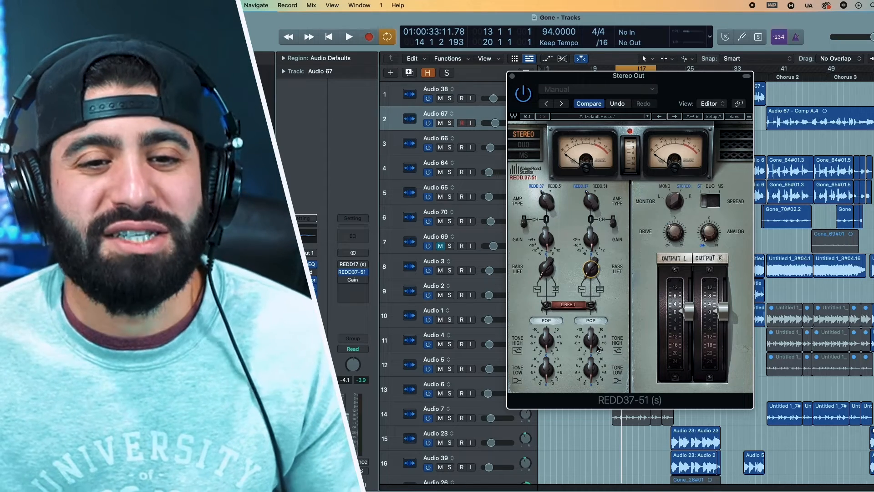
drag(591, 344, 611, 412)
key(space)
key(space)
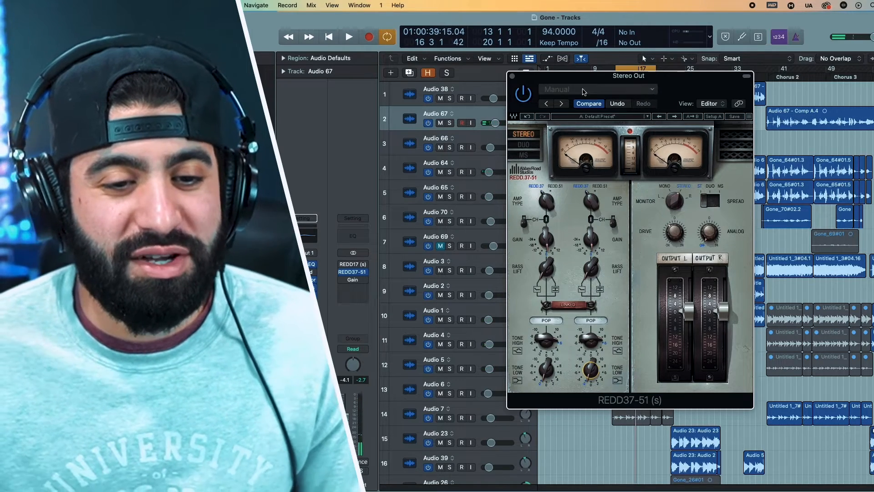
Lower the REDD37-51's linked output faders slightly while the chorus plays.
key(space)
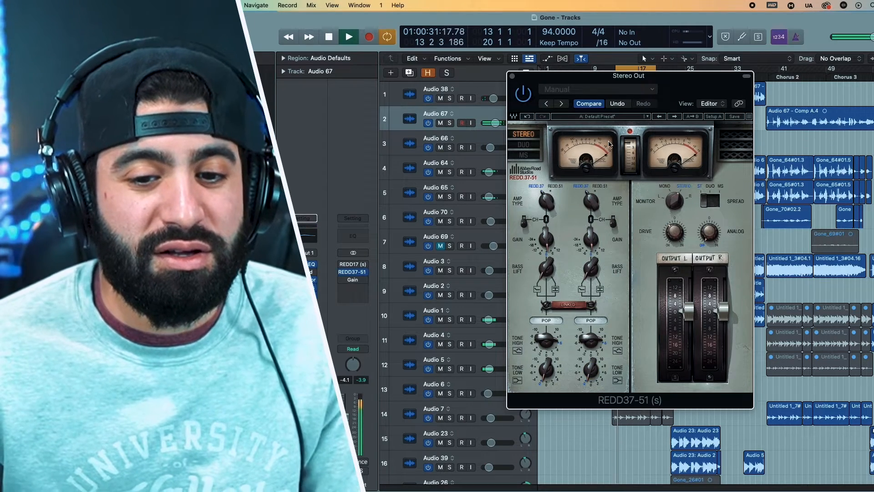
drag(691, 310, 687, 322)
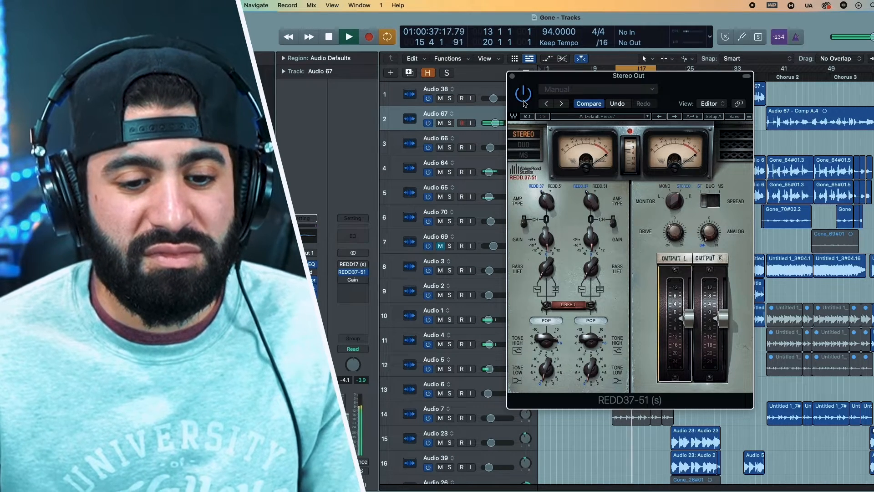
key(space)
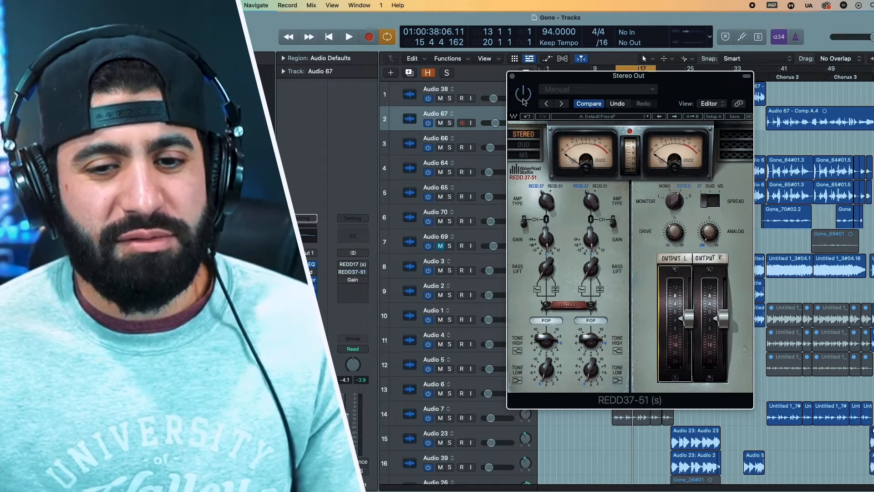
Compare the chorus with the REDD37-51 bypassed and on, leave it on and close its window.
key(space)
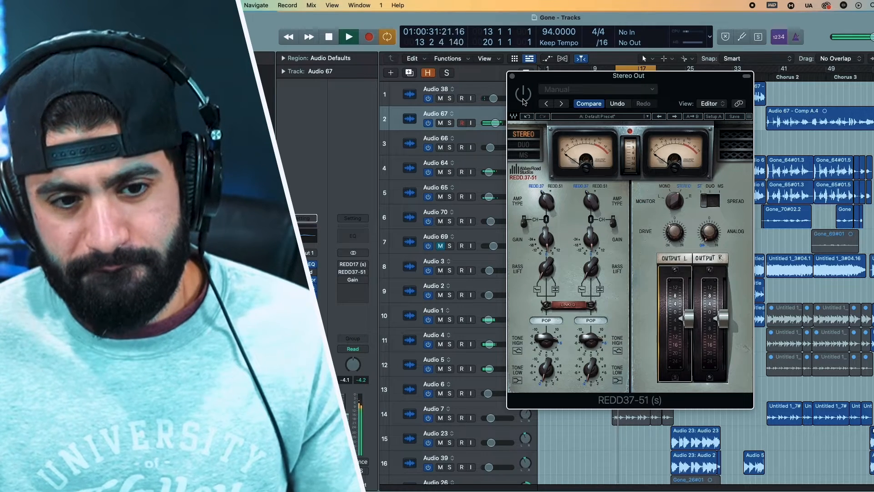
click(522, 95)
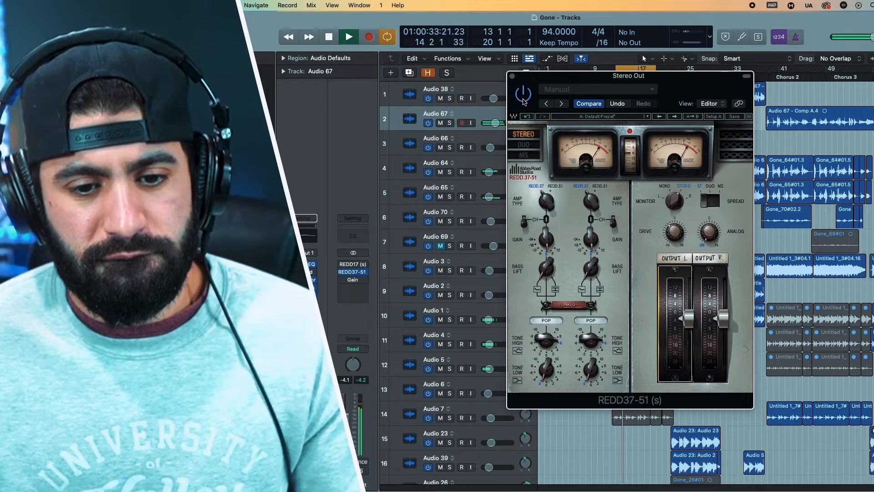
key(space)
click(511, 77)
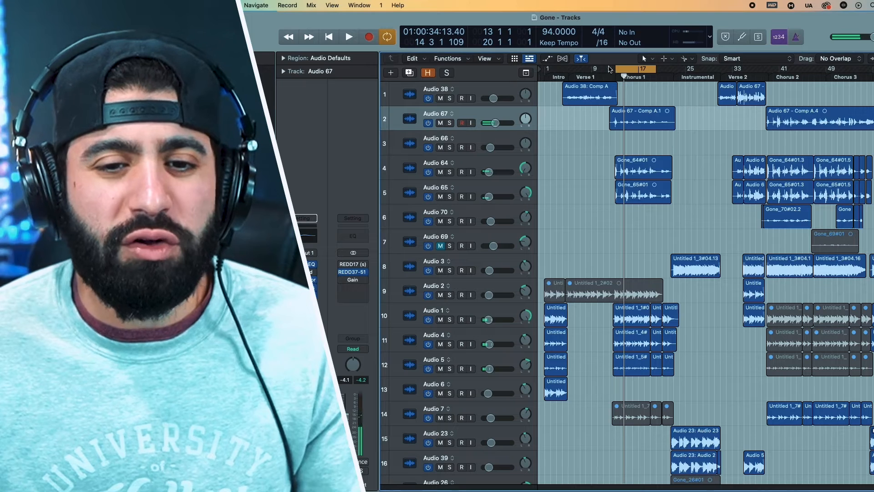
Move the cycle range onto the Instrumental section, bars 23 to 31, and start playback there.
drag(623, 68, 719, 68)
click(689, 68)
key(space)
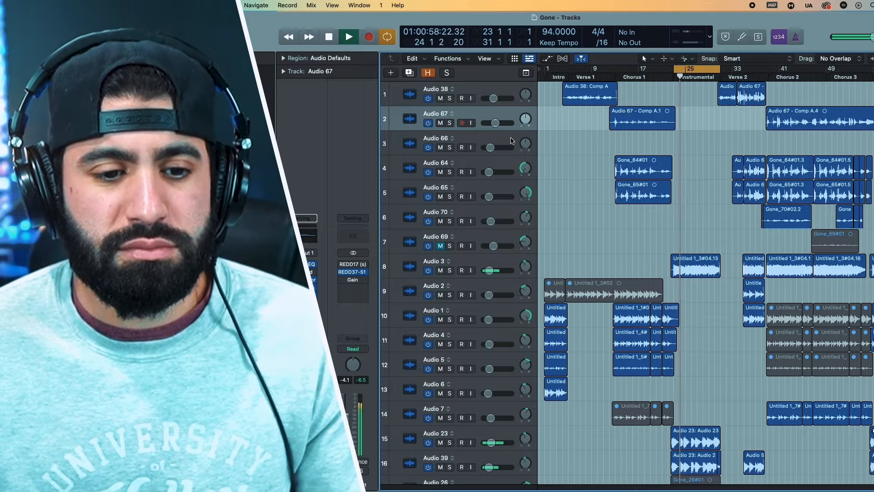
Adjust Tone High and Tone Low on the Stereo Out's REDD37-51 over the instrumental, stop playback and close the plug-in window.
click(352, 271)
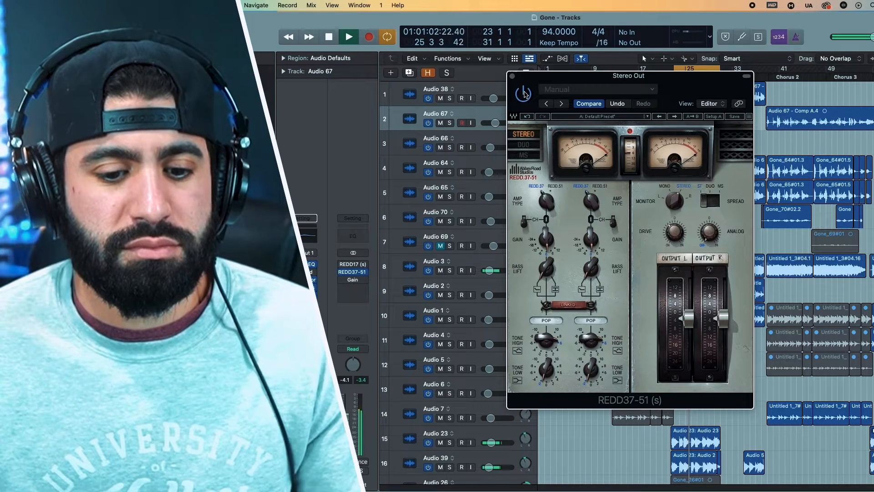
drag(590, 341, 579, 324)
drag(591, 374, 544, 303)
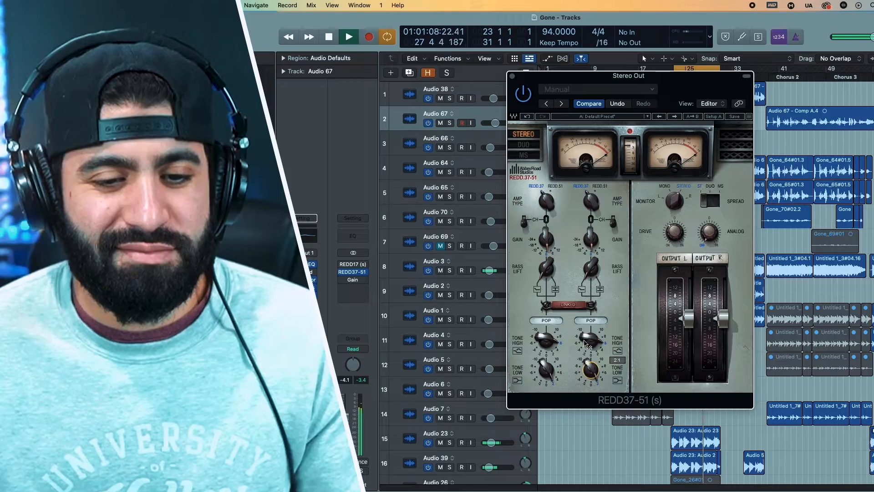
key(space)
click(512, 76)
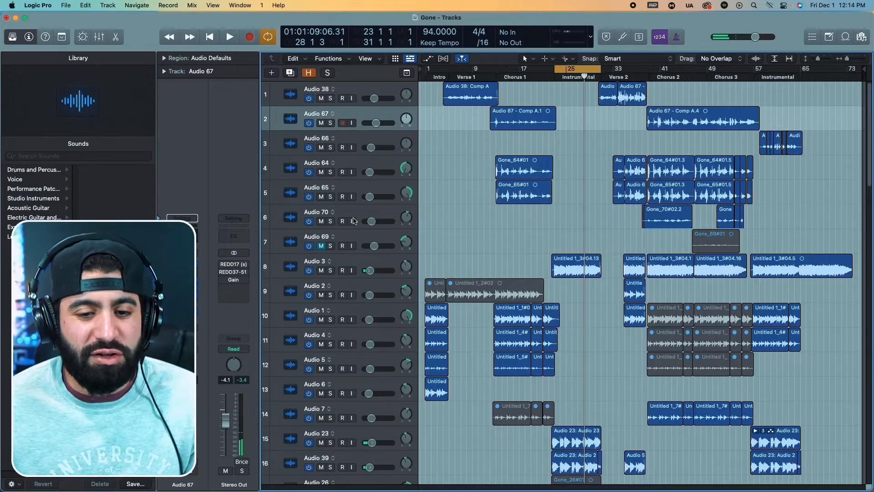
Shorten the cycle to bars 27 to 31 and play Audio 59 with the REDD17's DP Sweet Bass factory preset.
scroll(426, 152, down, 20)
drag(557, 70, 574, 70)
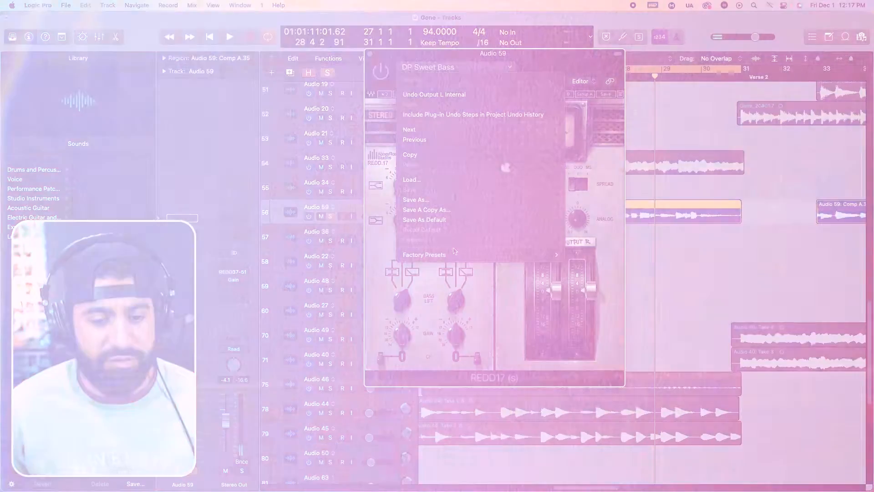
mouse_move(523, 254)
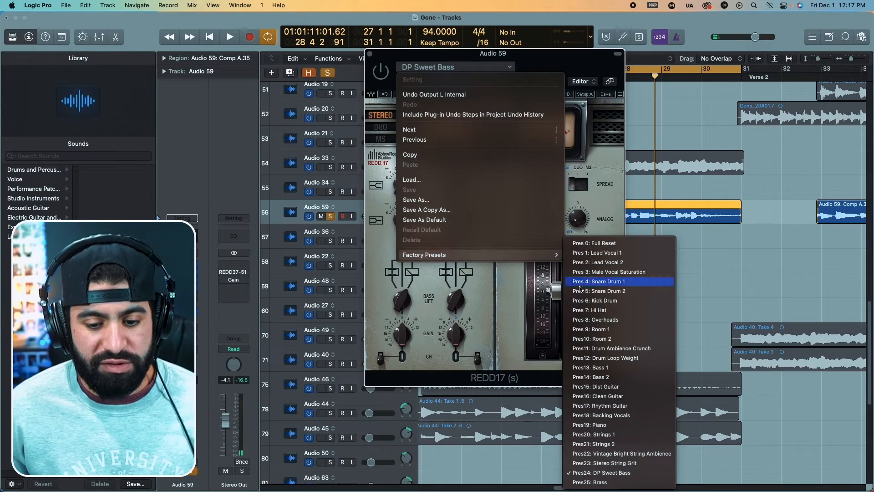
click(605, 472)
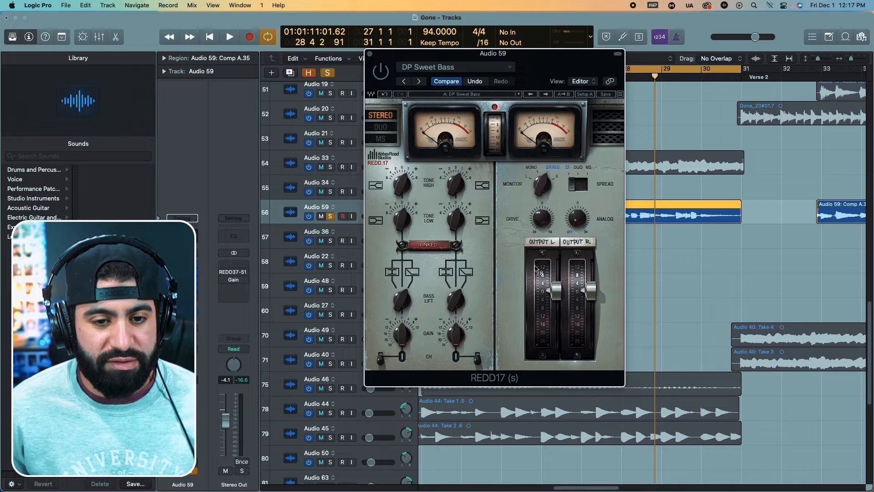
key(space)
mouse_move(405, 53)
mouse_down()
mouse_move(373, 28)
mouse_move(399, 40)
mouse_up()
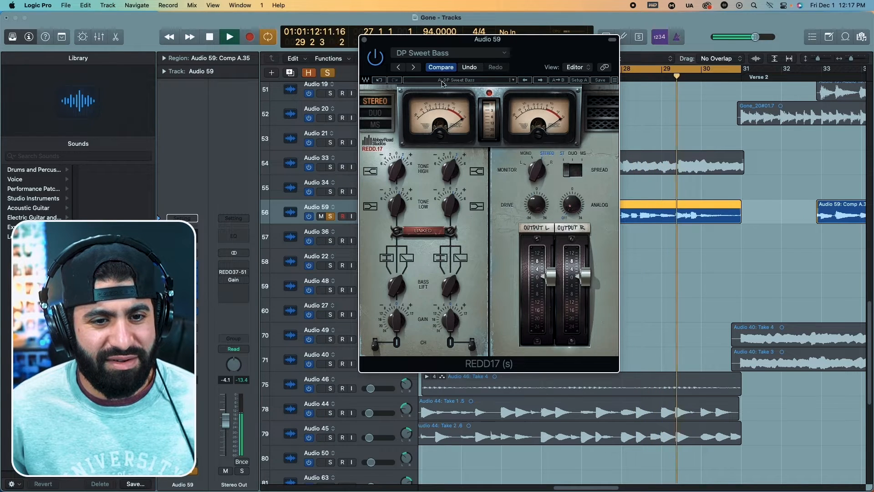
Try the Bass 2 factory preset on Audio 59's REDD17 and compare it with the plug-in bypassed.
click(483, 80)
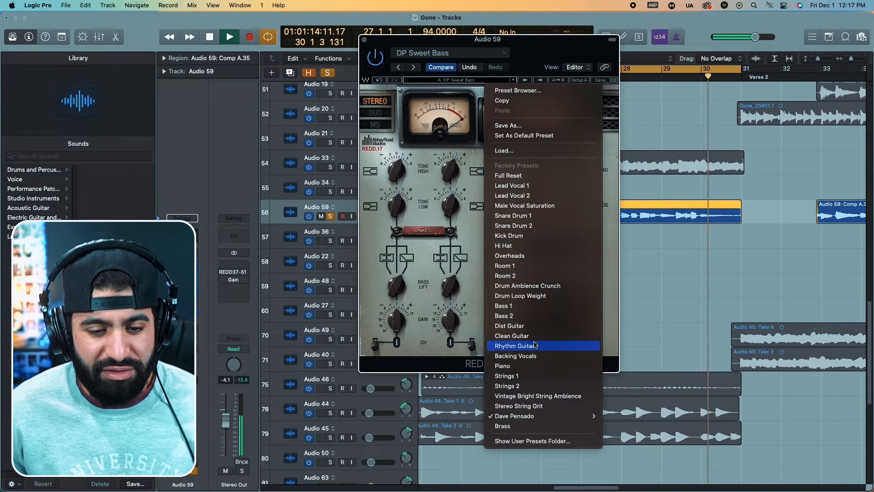
click(529, 316)
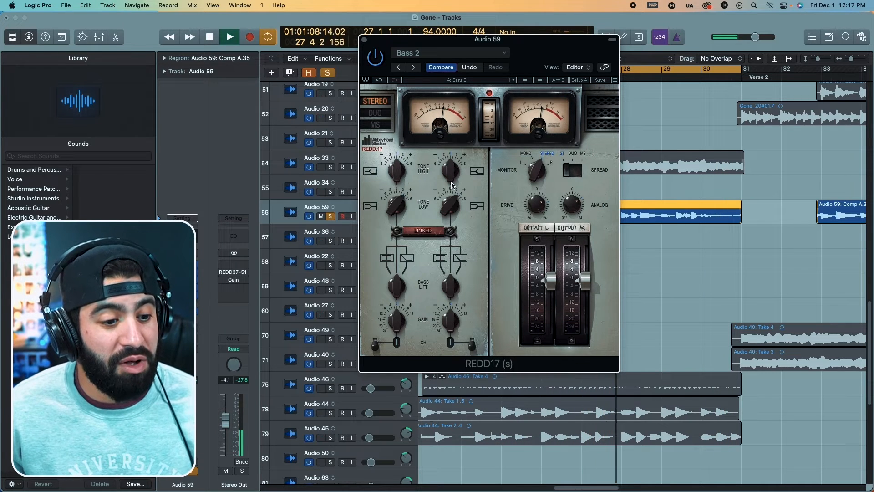
click(370, 63)
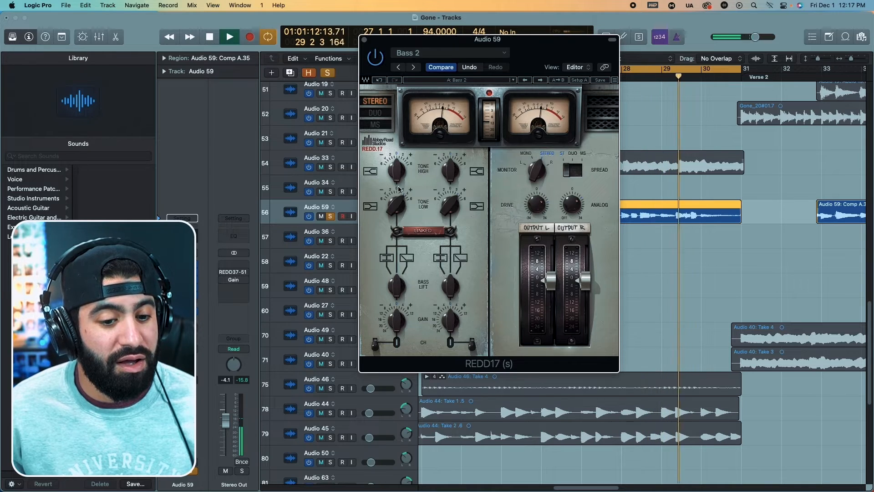
Load the Dave Pensado preset DP Sweet Bass in Audio 59's REDD17 and check it with a short playback.
click(456, 80)
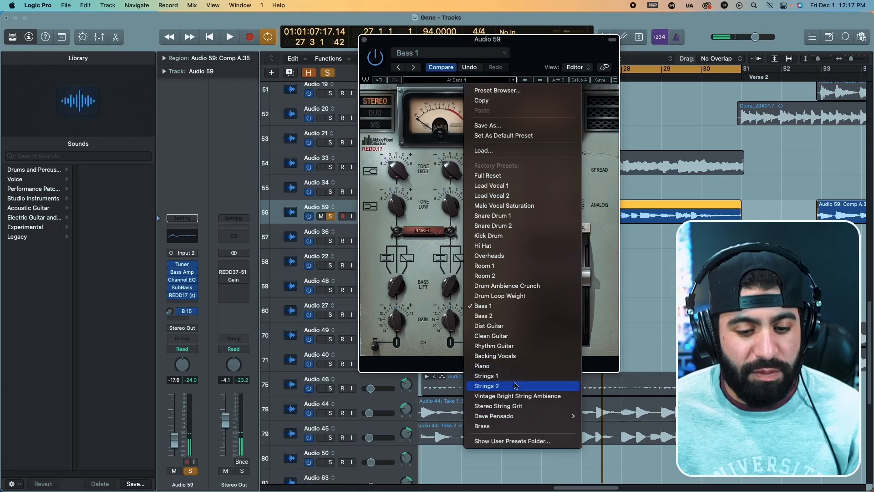
mouse_move(512, 416)
click(601, 415)
key(space)
key(space)
Add a Bus 10 send to Audio 59 and move its REDD17 onto the bus's aux channel for parallel processing.
click(182, 319)
mouse_move(177, 332)
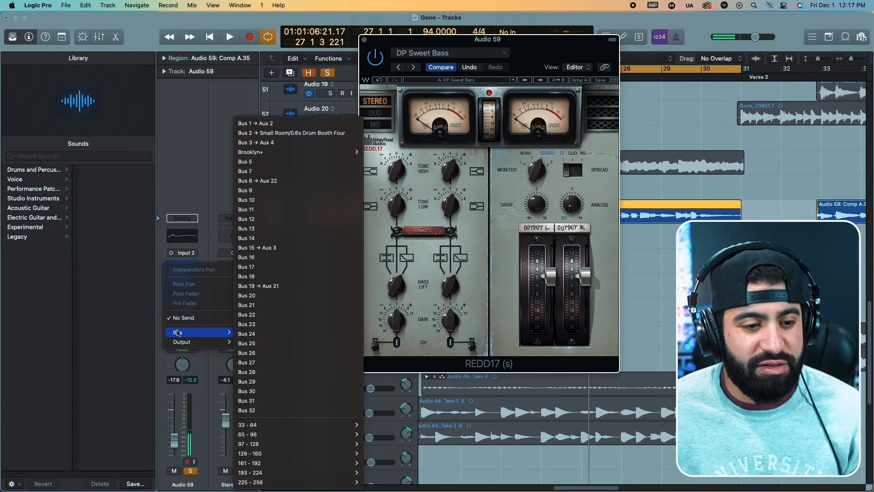
click(269, 199)
drag(182, 286, 236, 263)
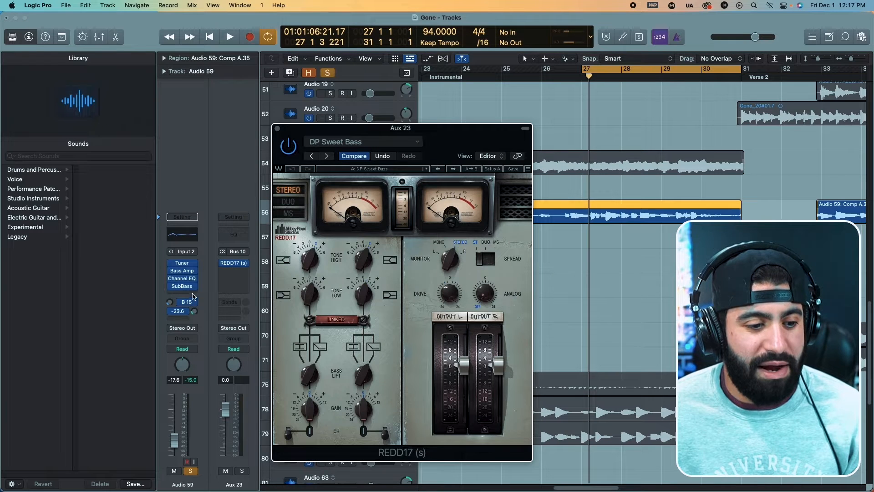
drag(298, 131, 431, 141)
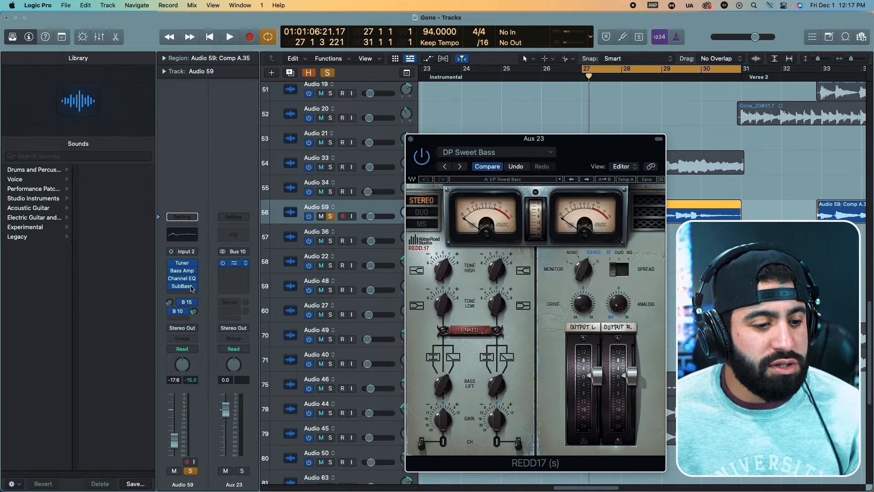
Set Audio 59's Bus 10 send to Pre Fader and blend in its level while the bass plays.
key(space)
click(182, 311)
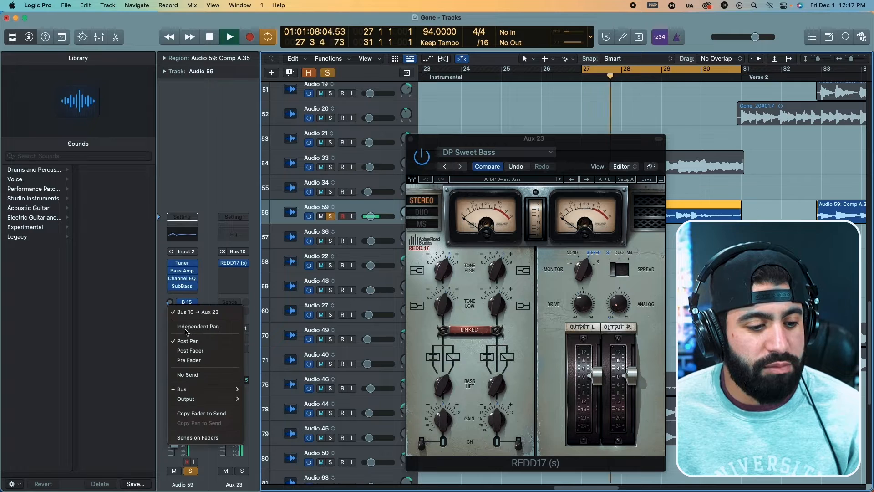
click(189, 359)
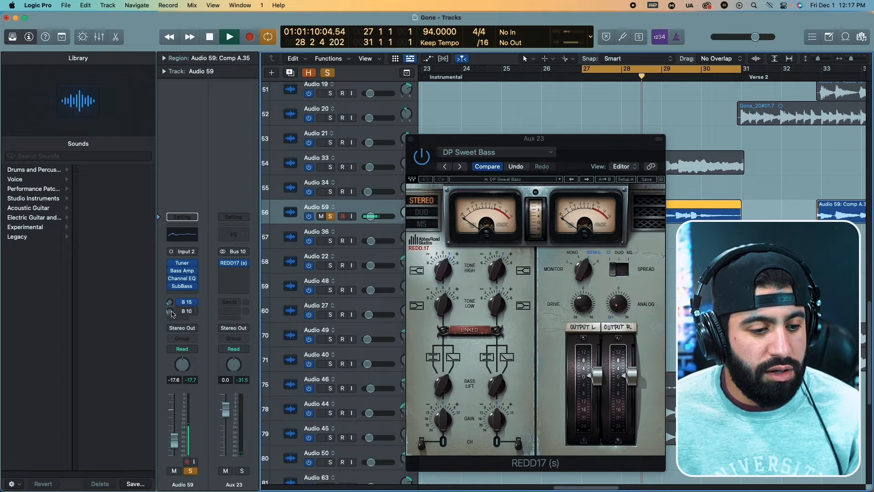
drag(169, 312, 168, 295)
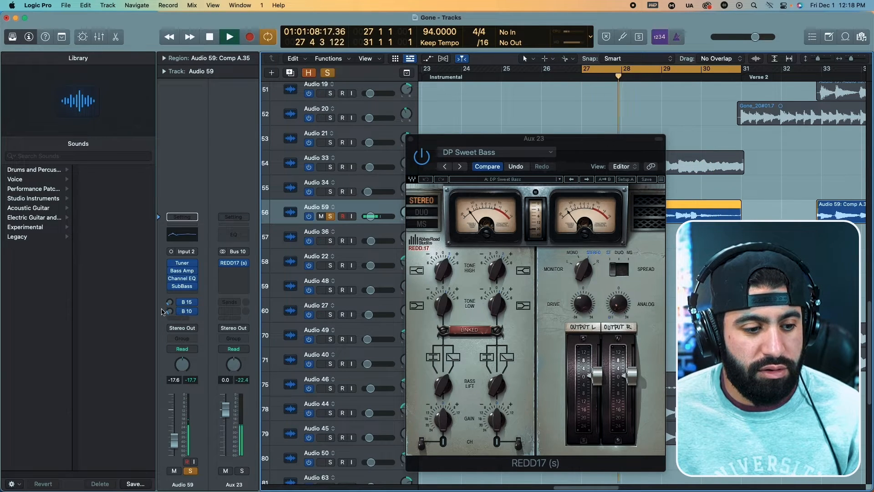
drag(167, 312, 168, 302)
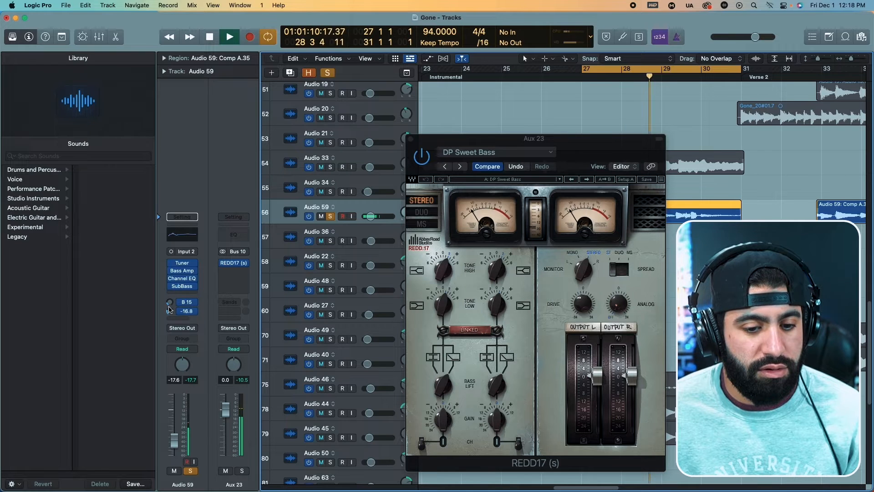
Adjust the linked Tone Low on Aux 23's REDD17, audition the result and close the plug-in window.
drag(446, 304, 448, 180)
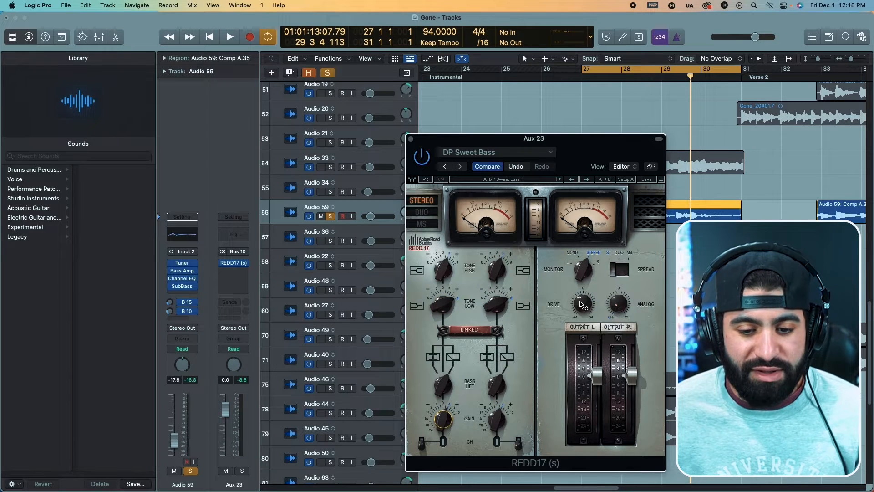
click(203, 413)
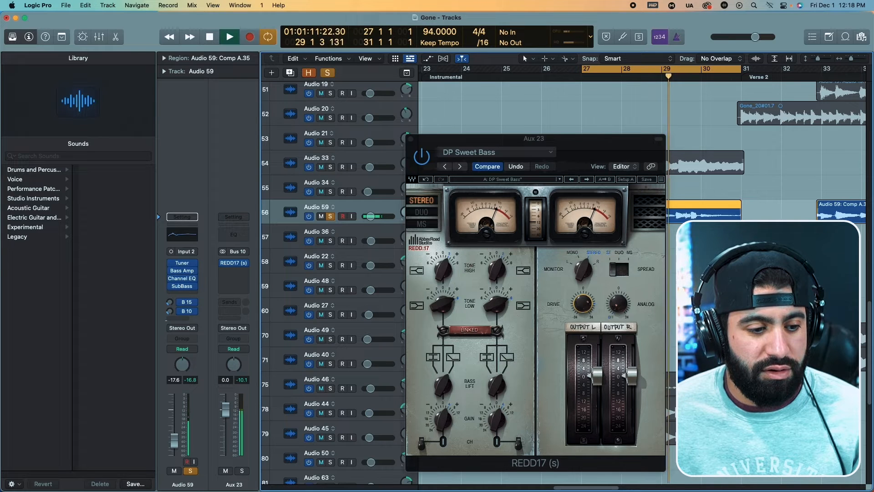
key(space)
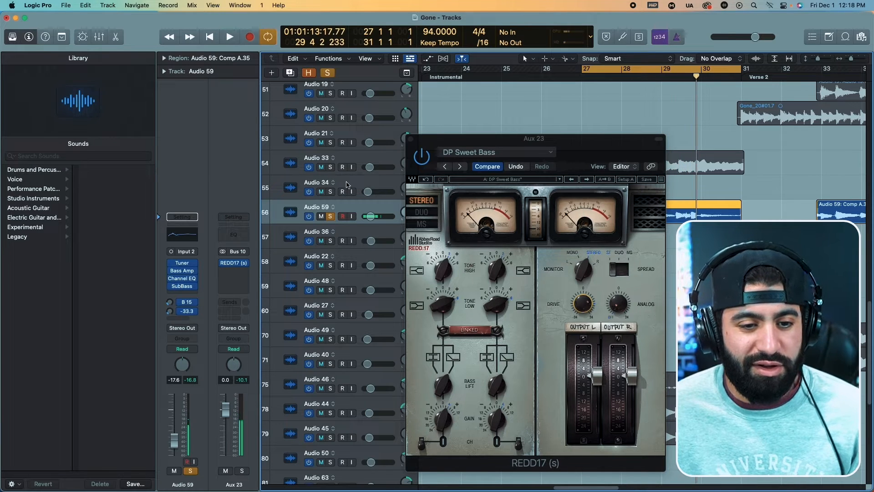
click(410, 139)
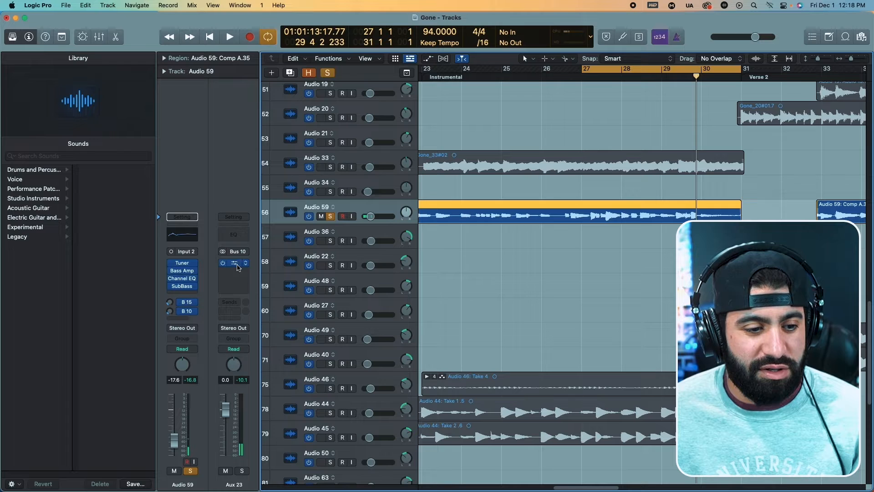
Insert a stereo REDD37-51 after the bypassed REDD17 on Aux 23 and audition it while adjusting the Bus 10 send.
click(237, 272)
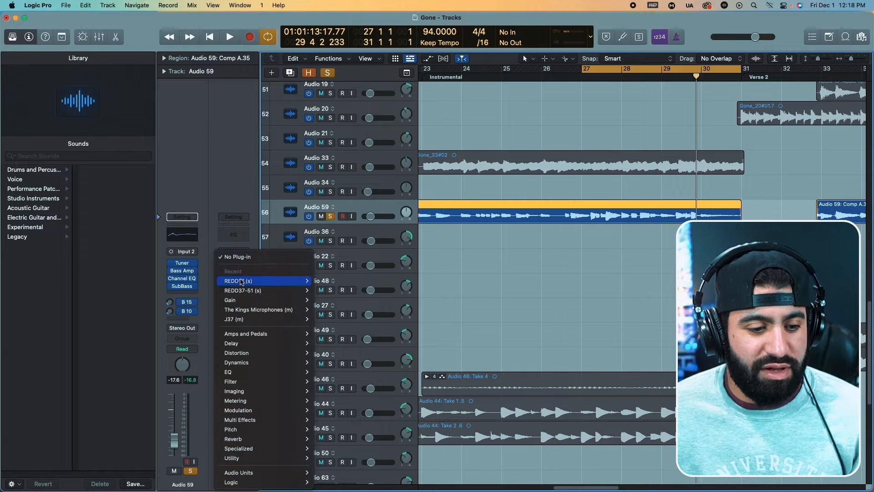
click(237, 290)
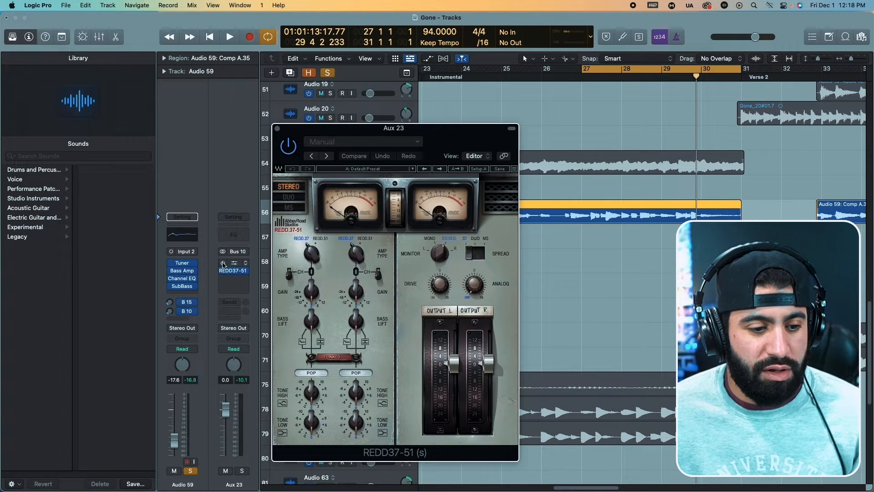
key(space)
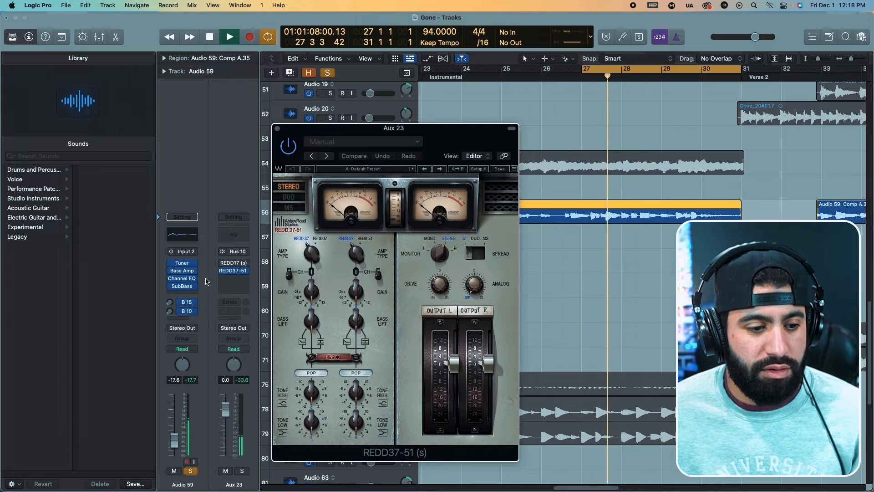
drag(169, 311, 169, 295)
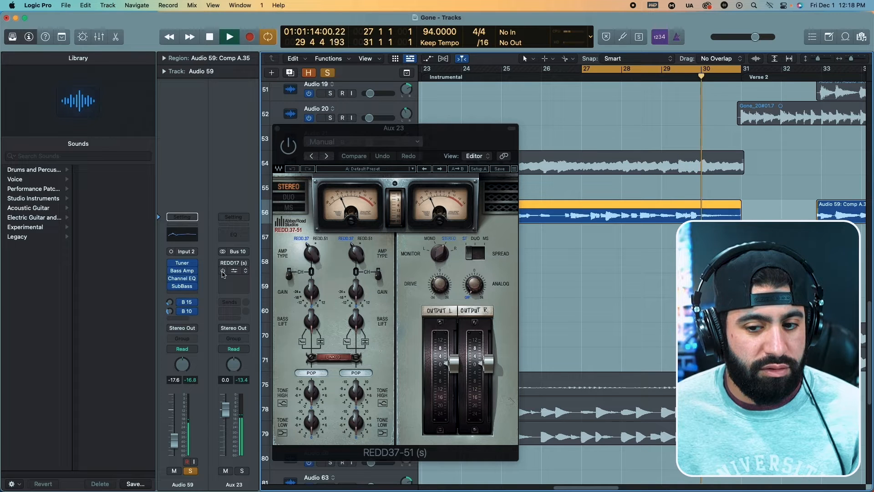
key(space)
Load the Dirty Synth Bass factory preset in Aux 23's REDD37-51 and play the bass through it.
click(412, 168)
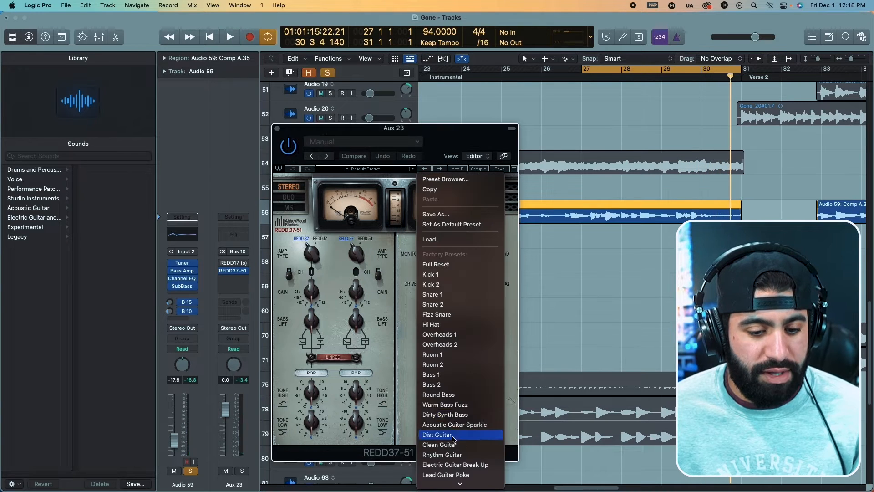
click(458, 417)
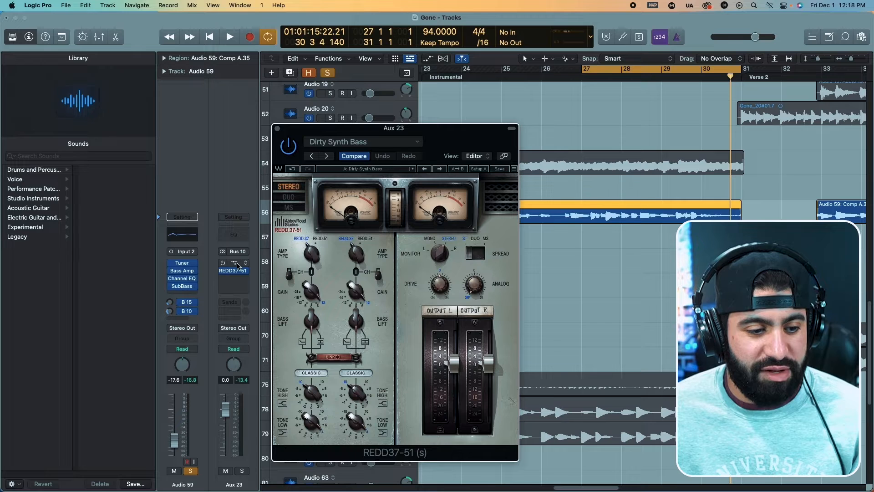
key(space)
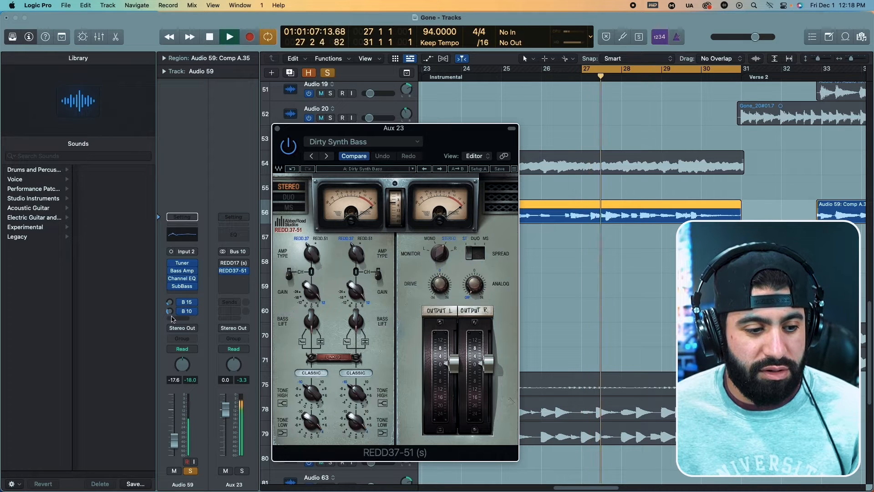
Move the REDD37-51 onto Audio 59 after SubBass and lower its linked output faders during playback.
drag(235, 272, 184, 296)
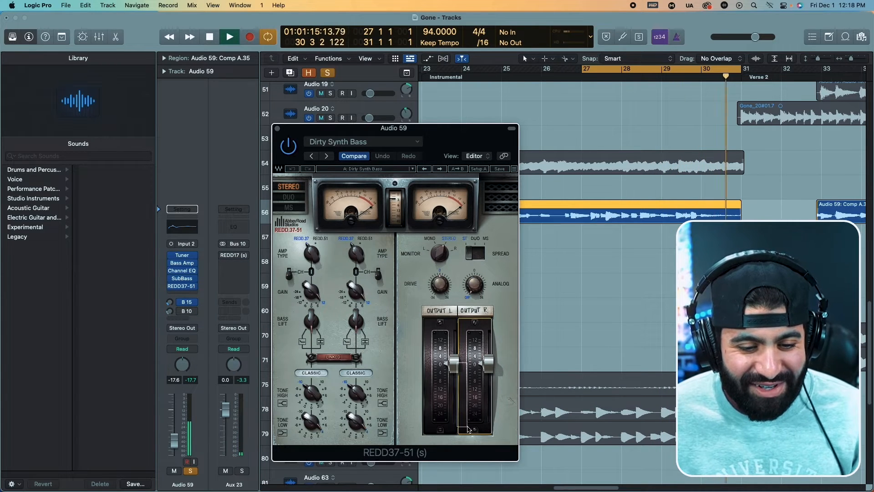
drag(453, 370, 453, 383)
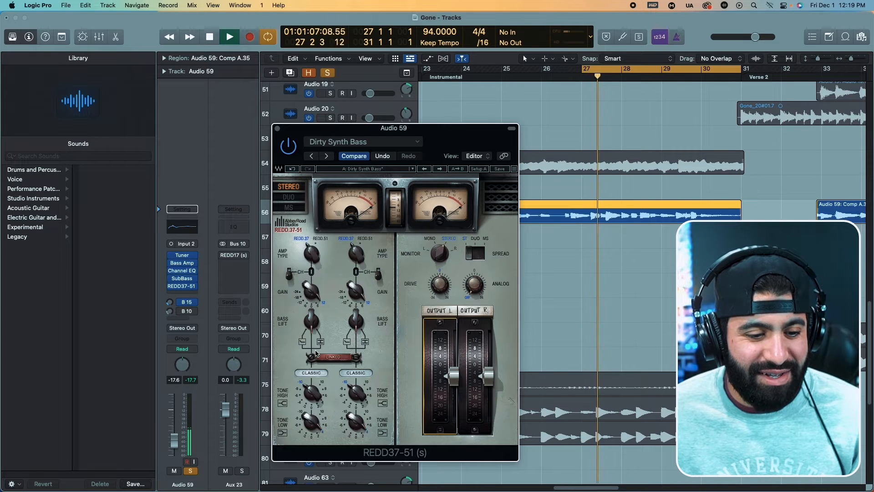
key(space)
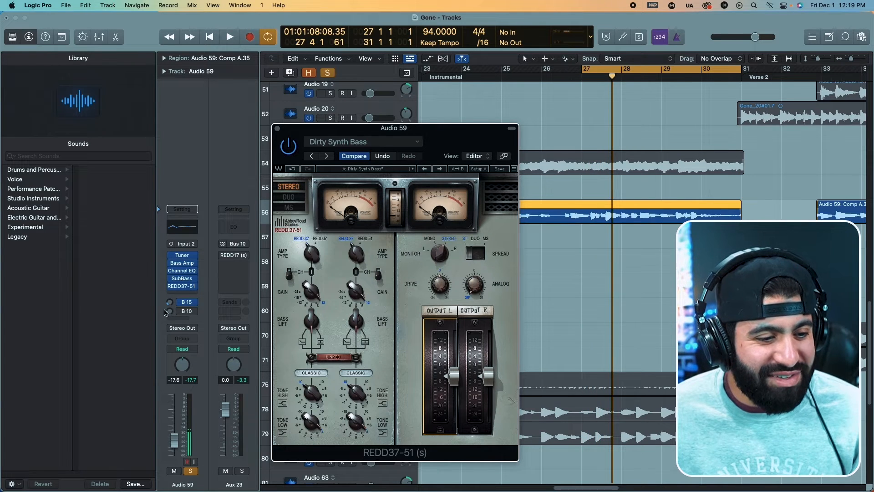
Compare the bass with Tuner, Bass Amp, Channel EQ and SubBass bypassed and on, leaving all four on.
click(172, 278)
key(space)
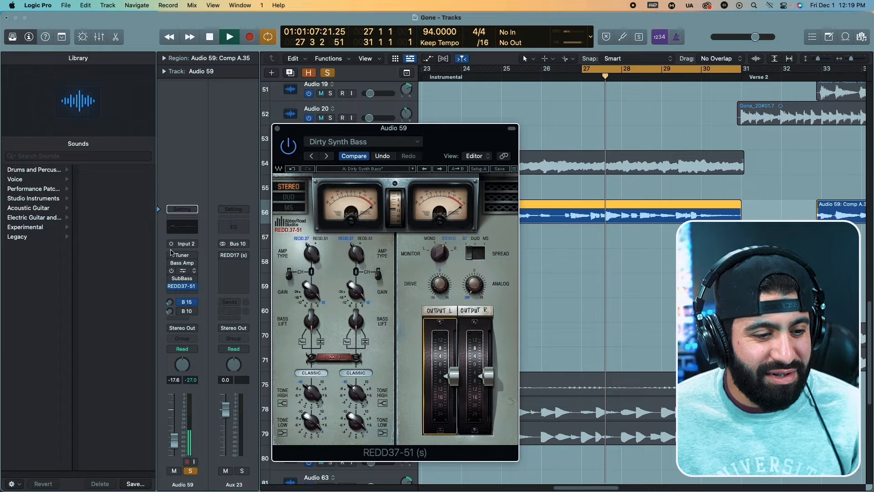
click(172, 275)
click(171, 276)
click(171, 278)
click(172, 270)
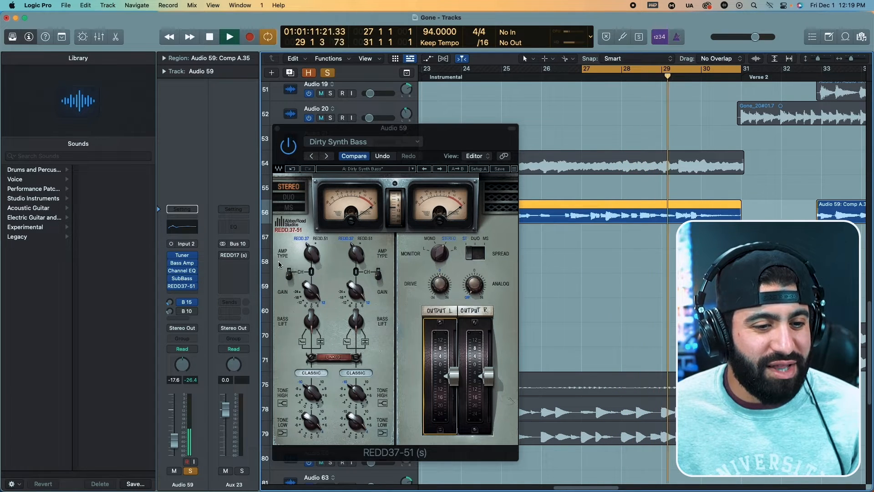
Raise the linked REDD37-51 output faders on Audio 59 to about 1.2 and try different Drive settings during playback.
drag(472, 129, 566, 107)
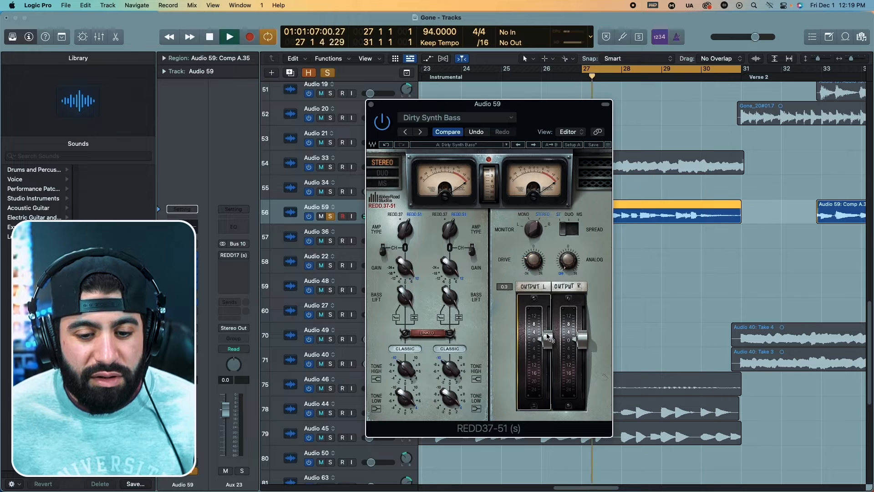
drag(549, 337, 547, 341)
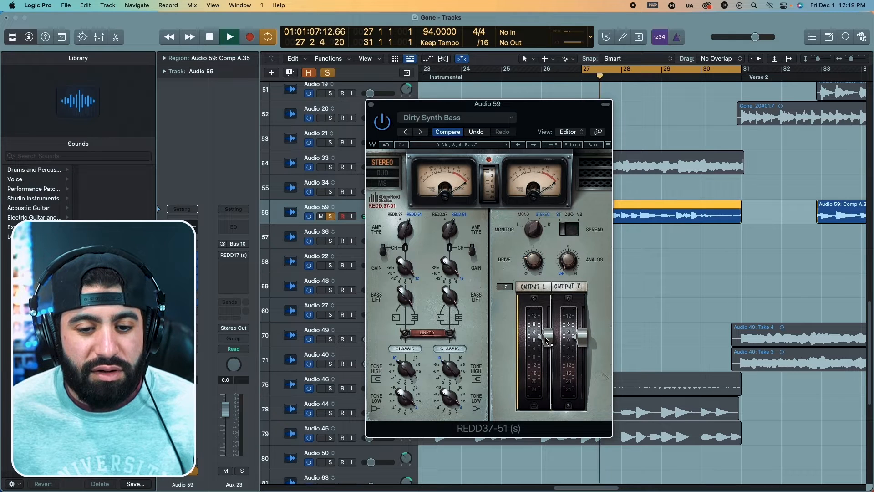
mouse_move(535, 265)
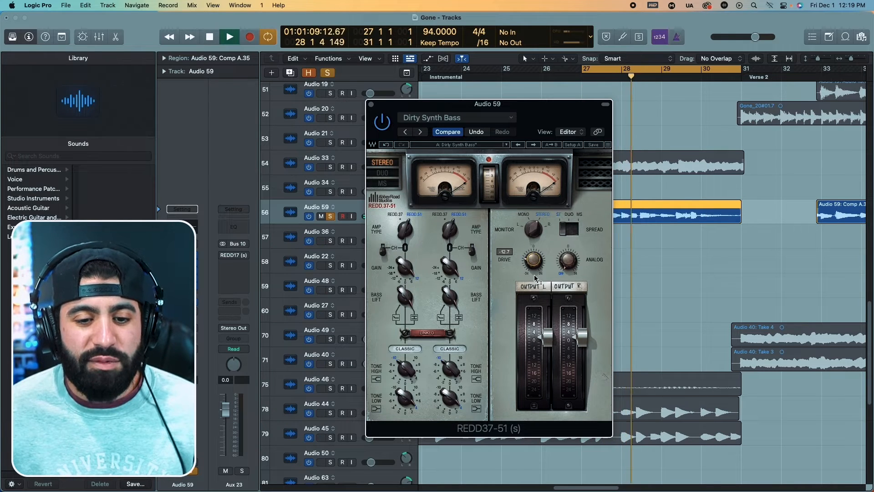
drag(537, 262, 534, 251)
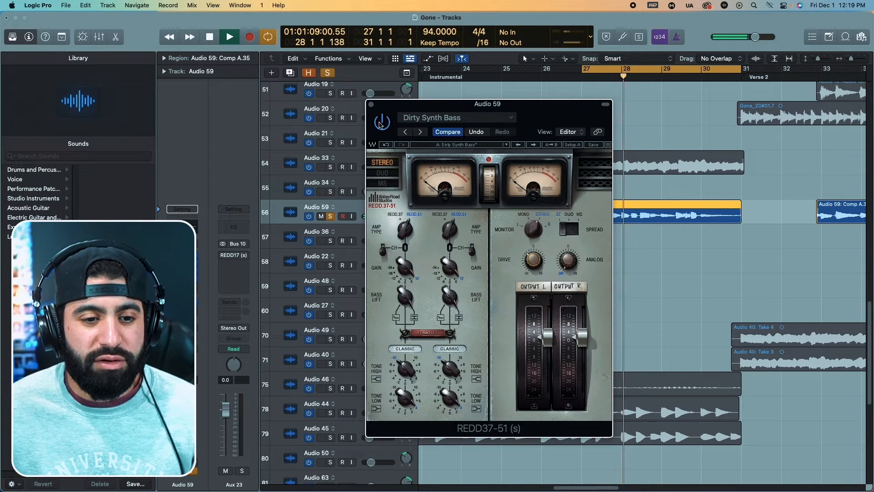
drag(531, 263, 528, 267)
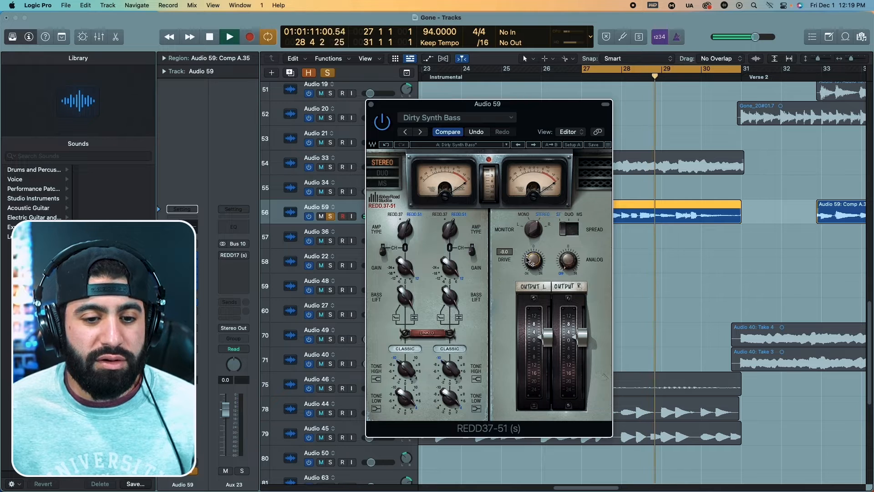
Try the REDD37-51's Analog control and sweep its linked Gain down to about -7.4 while auditioning the bass.
drag(568, 267, 569, 264)
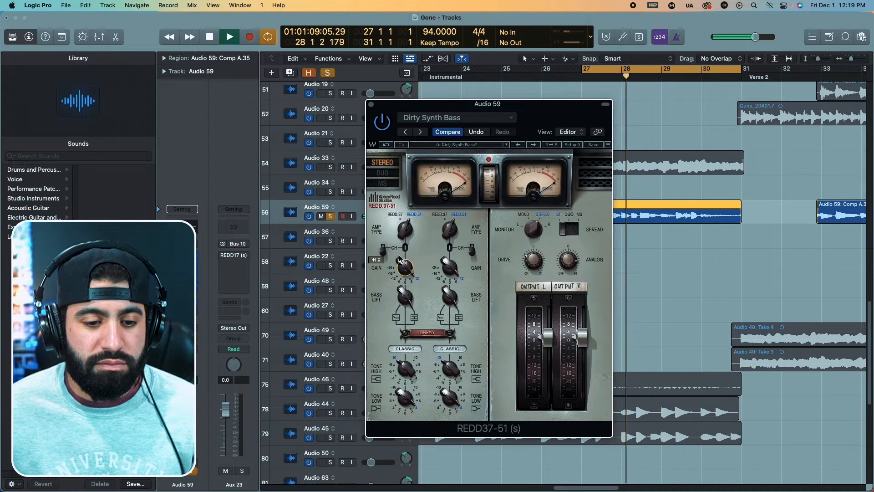
key(space)
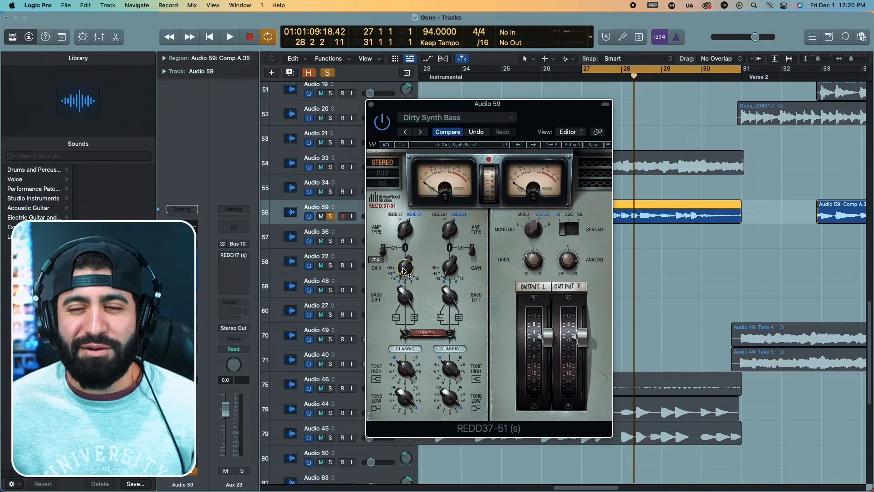
key(space)
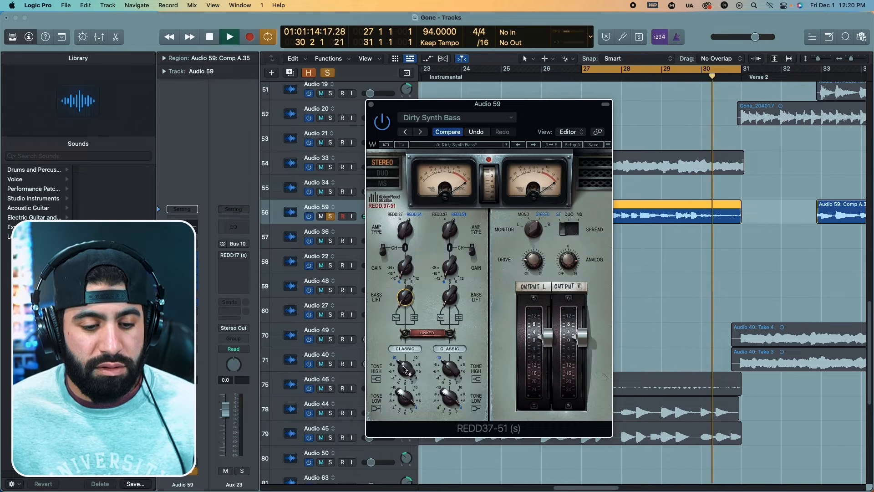
Sweep the REDD37-51's linked Tone High and Tone Low during playback.
drag(404, 369, 396, 187)
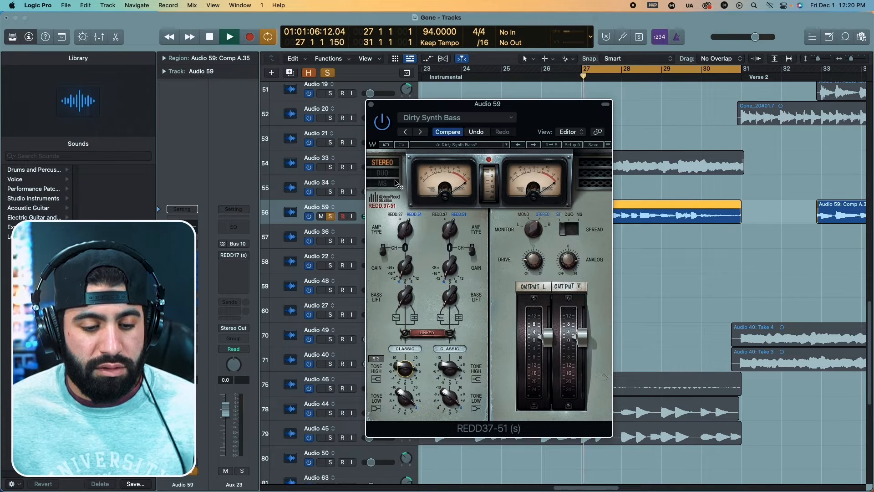
drag(407, 400, 441, 142)
key(space)
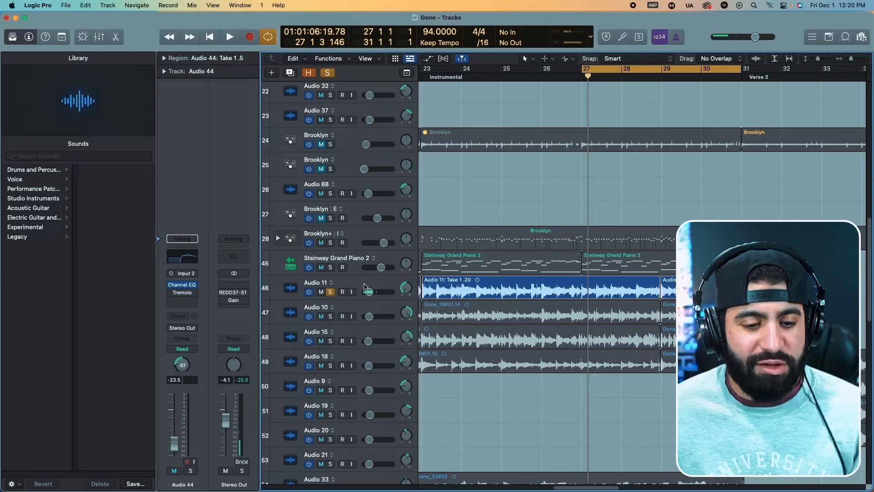
Insert a mono REDD17 after Channel EQ on Audio 11 and compare the track with it bypassed and on.
click(376, 289)
alt+click(406, 288)
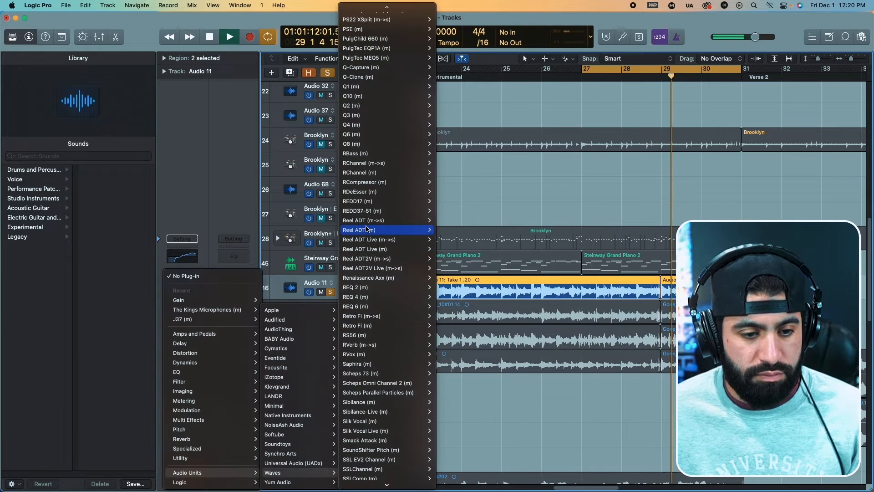
key(Escape)
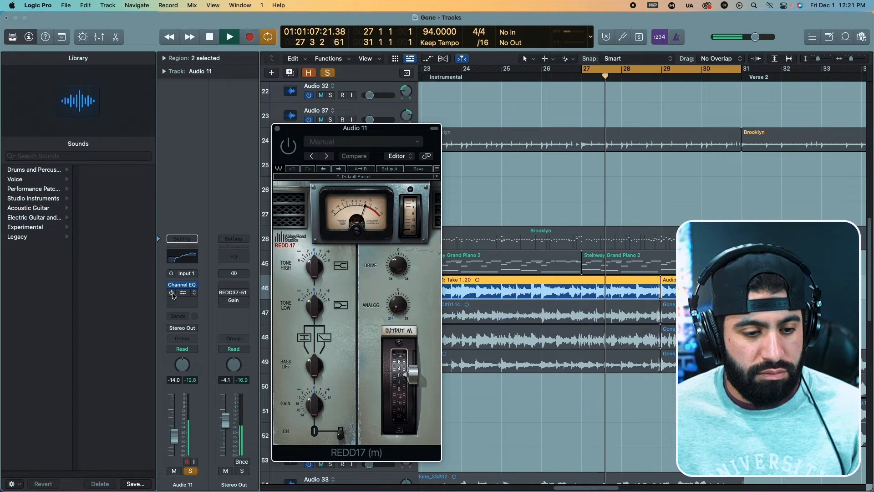
click(172, 294)
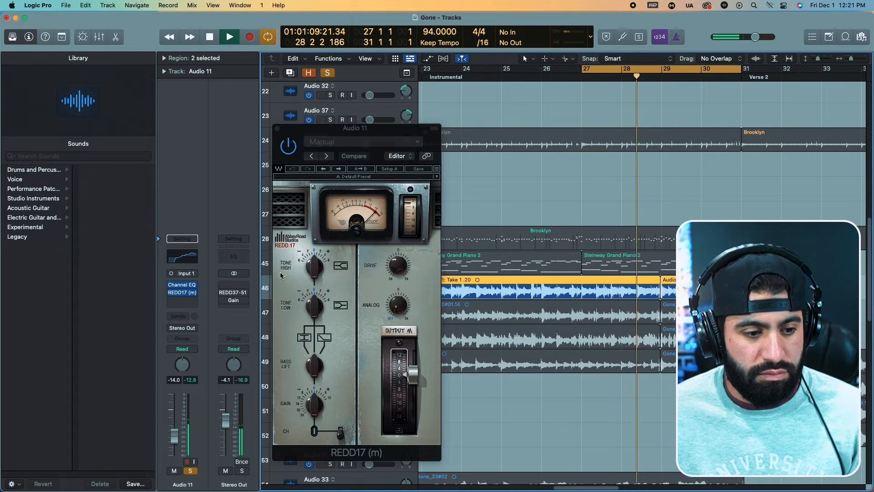
Raise Tone High in Audio 11's REDD17 to about 6.0 and audition the boost.
key(space)
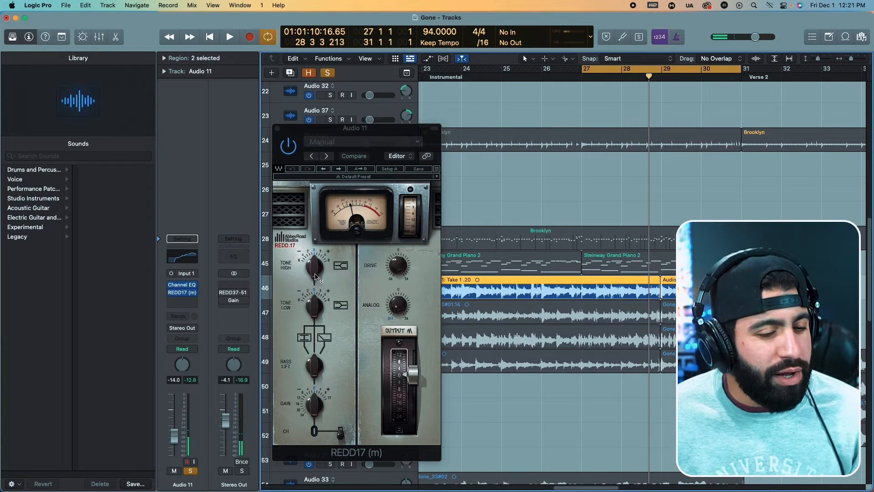
key(space)
drag(314, 273, 435, 247)
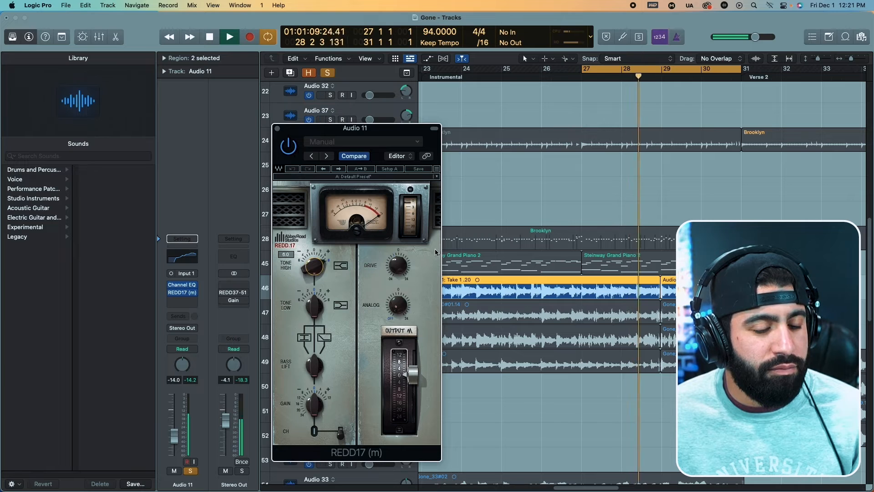
key(space)
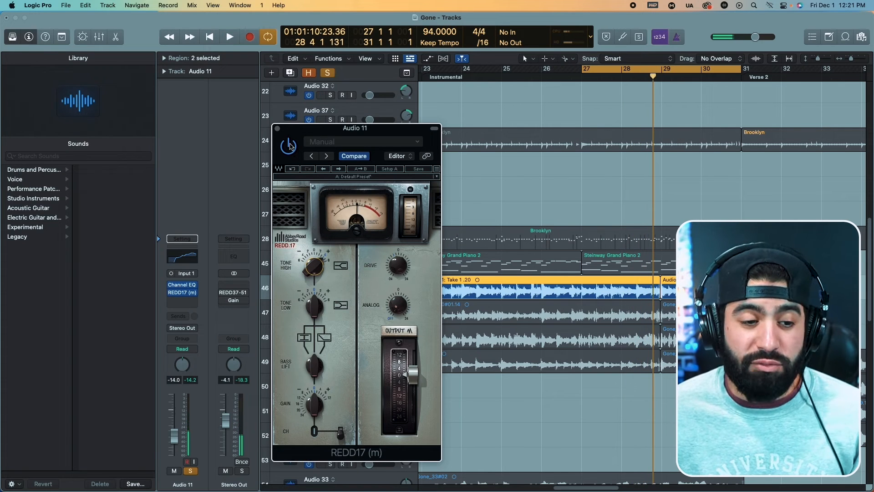
Try Bass Lift, Analog and output fader settings in Audio 11's REDD17 and compare the track with the plug-in bypassed and on.
key(space)
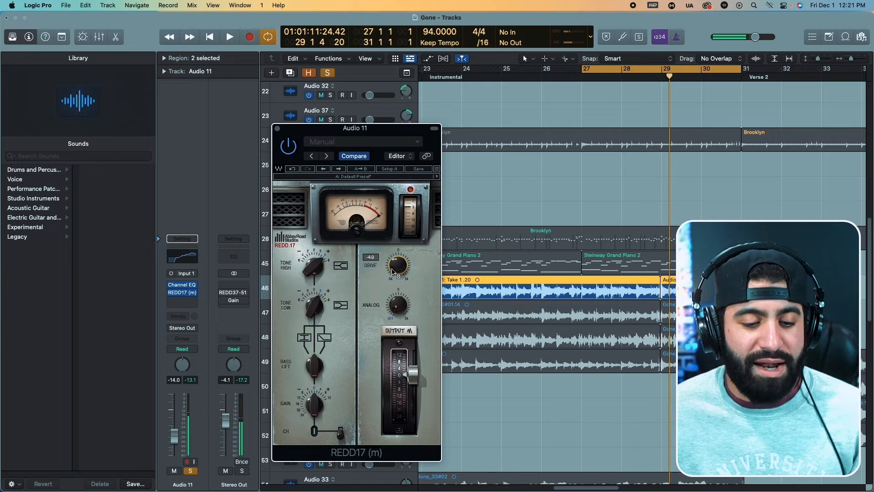
key(space)
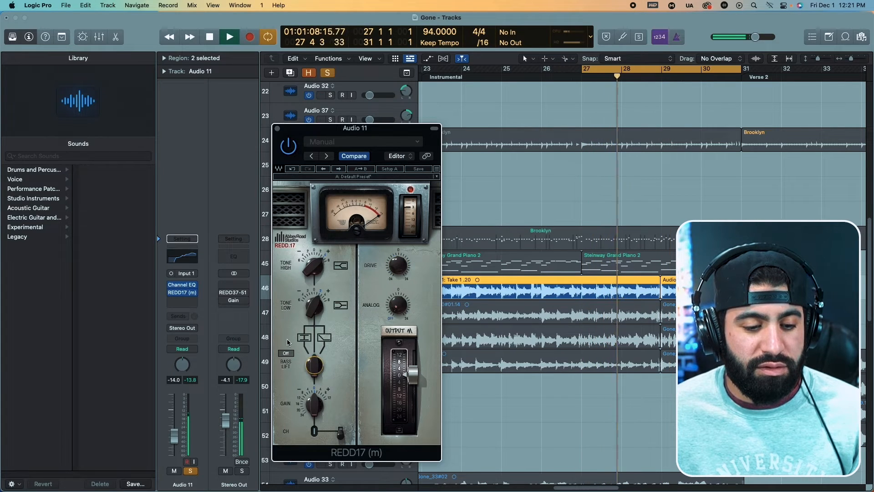
drag(403, 309, 411, 361)
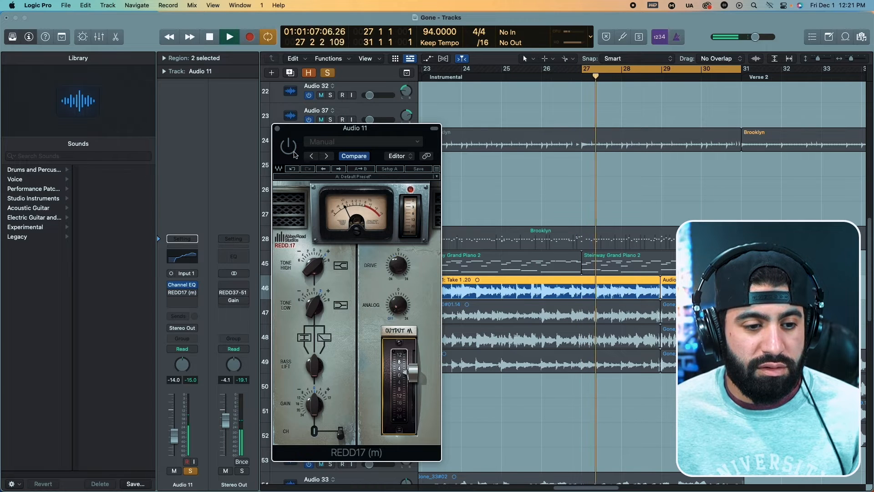
key(space)
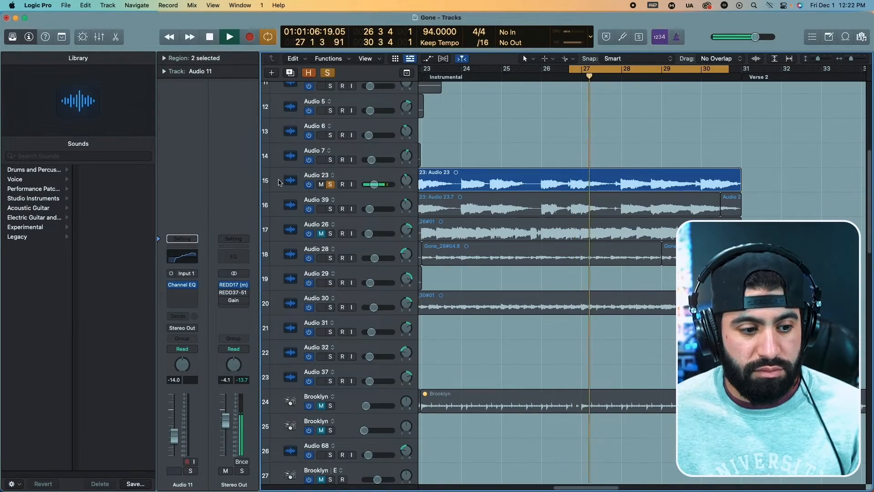
Place the mono REDD17 before Channel EQ on Audio 23 and sweep its Tone High during playback.
click(279, 182)
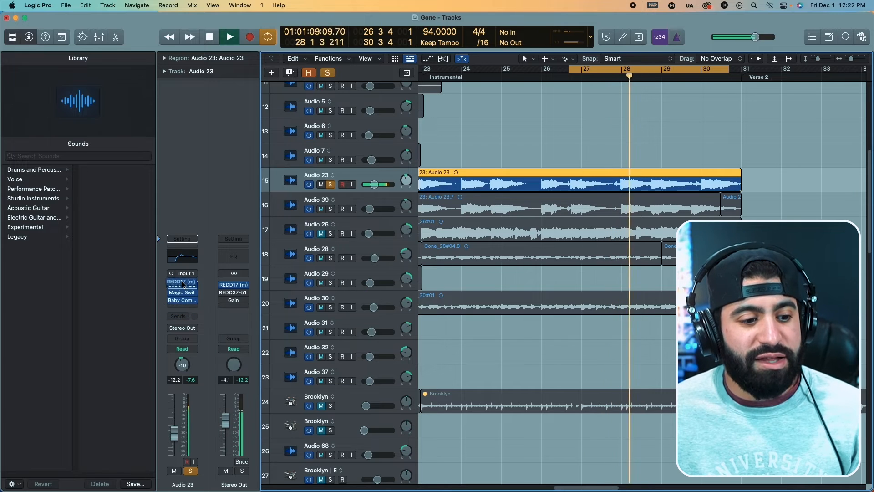
drag(182, 284, 182, 283)
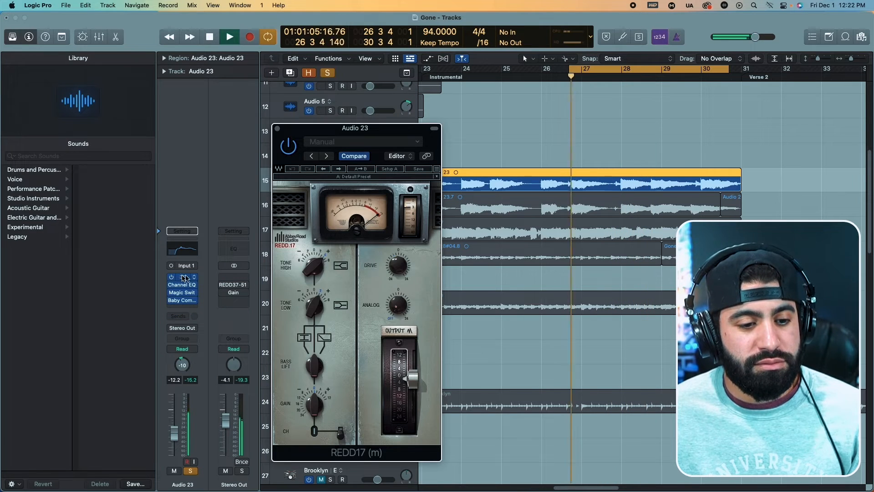
drag(314, 278, 315, 285)
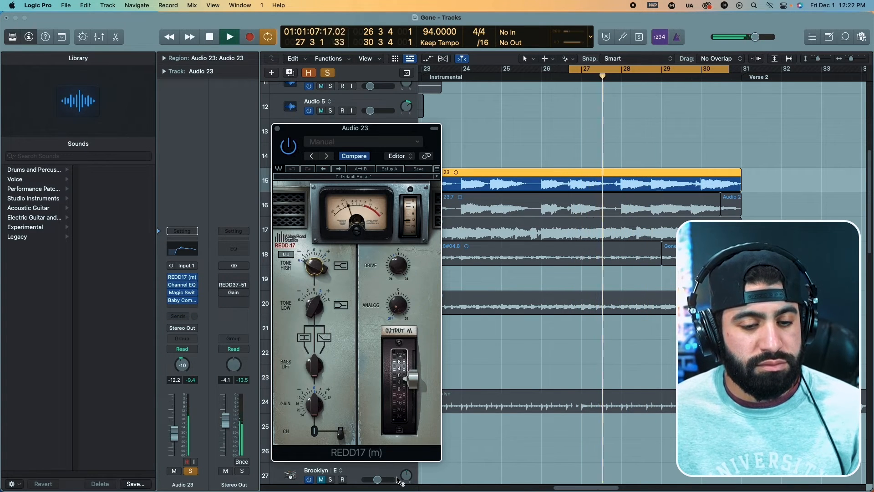
drag(395, 478, 341, 255)
Adjust the REDD17's Tone Low and cut its Tone High on Audio 23 while auditioning the track.
drag(315, 307, 345, 298)
key(space)
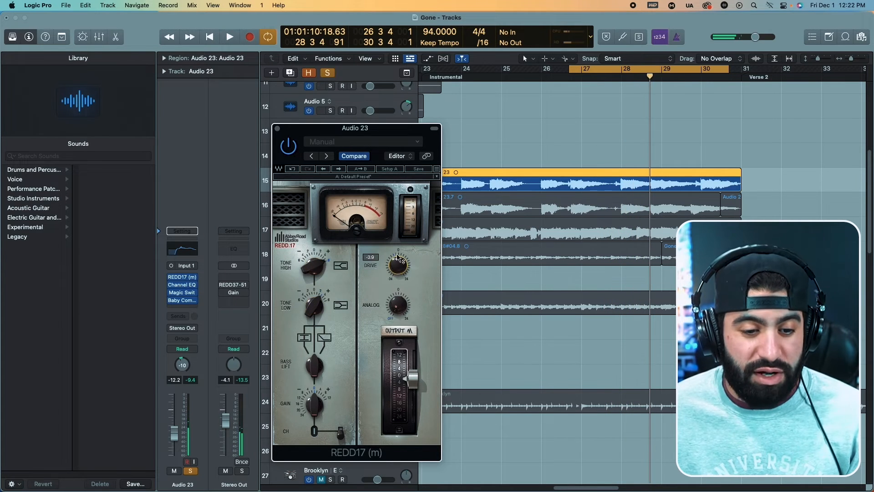
key(space)
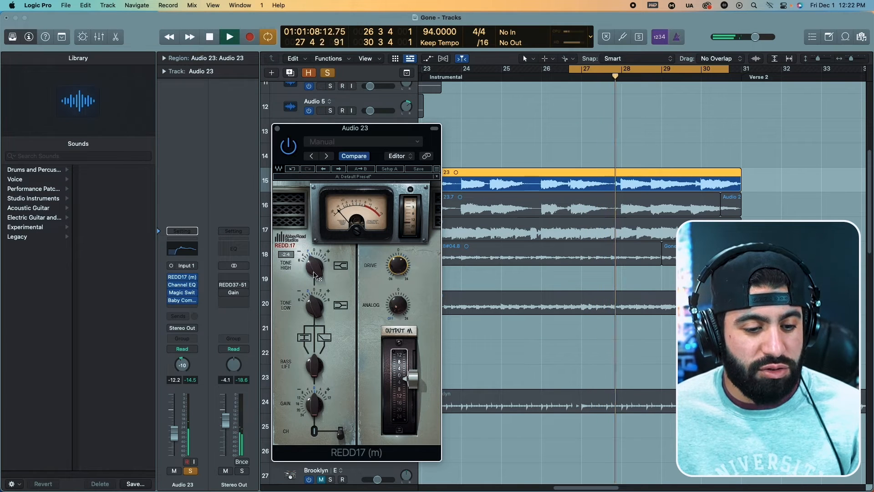
click(298, 259)
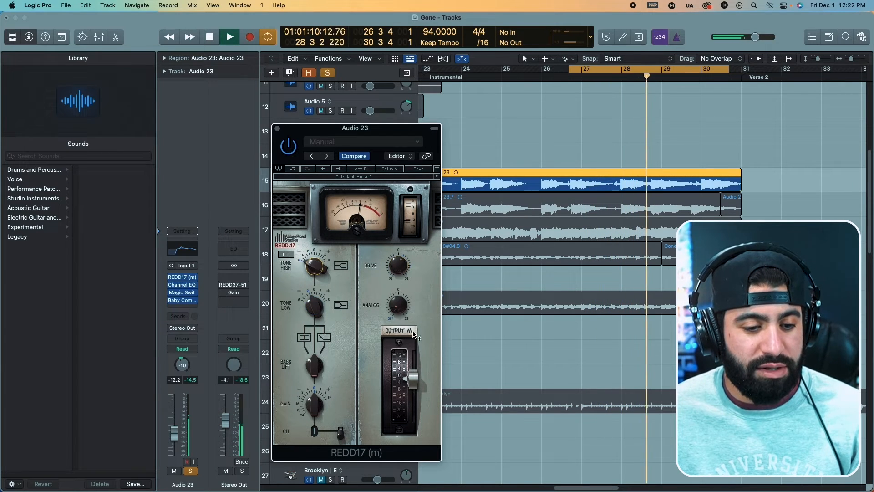
click(283, 298)
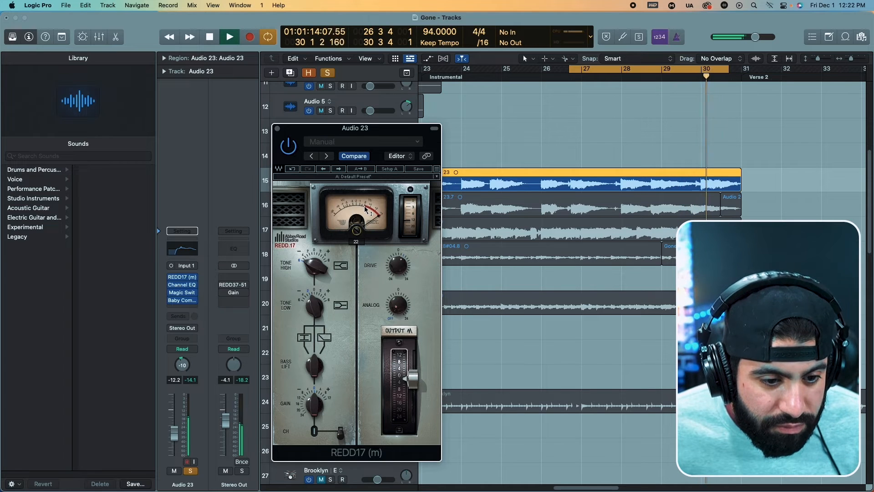
Lower the REDD17's VU meter calibration to 8 on Audio 23 and fine-tune its tone controls during playback.
key(space)
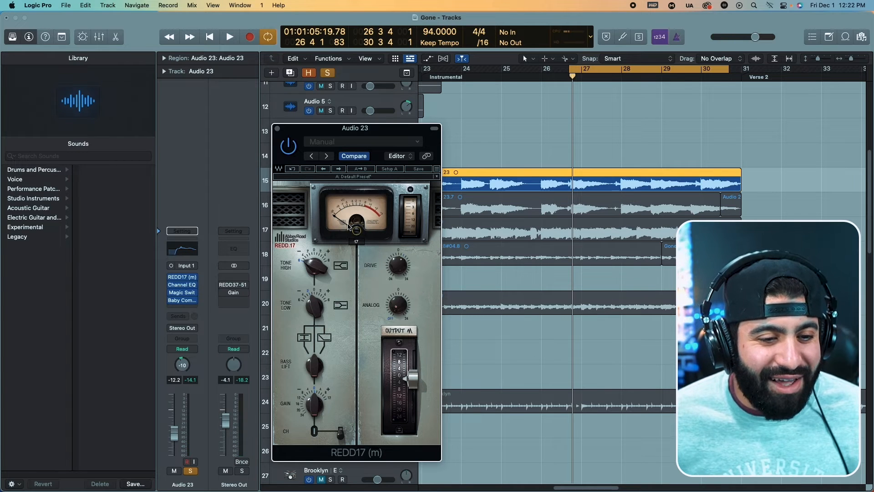
key(space)
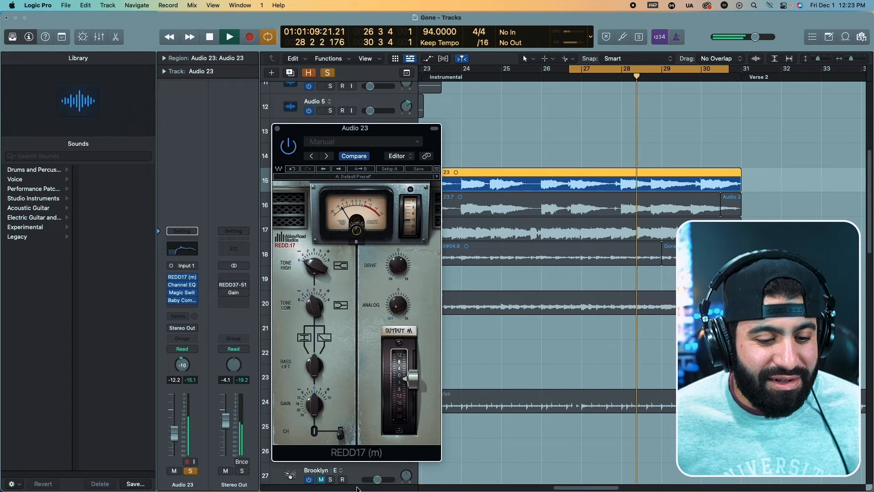
key(space)
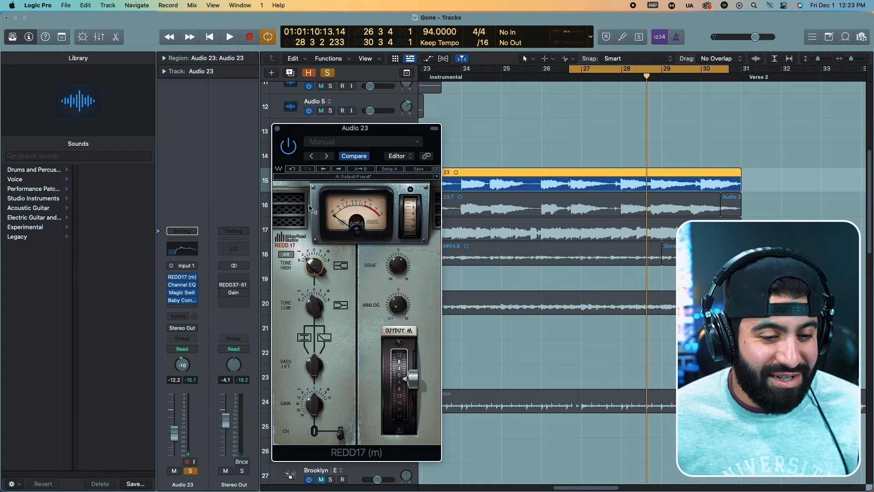
key(space)
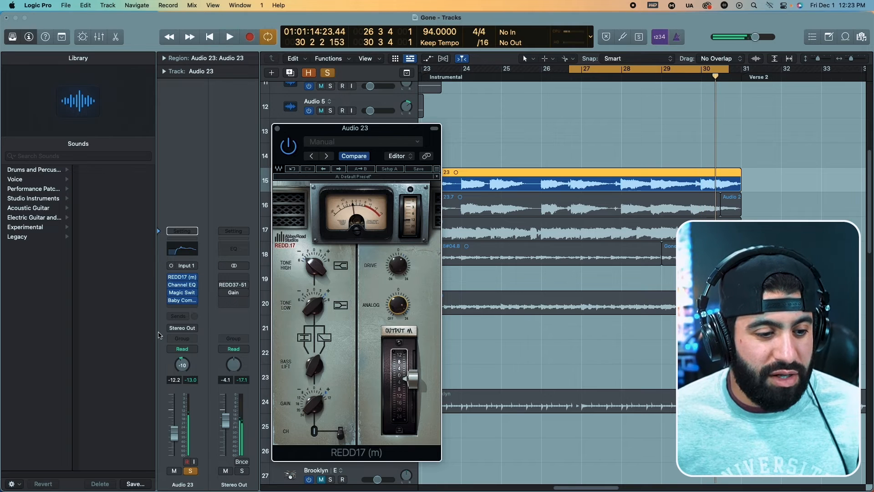
Cut the 4260 Hz band in Audio 23's Channel EQ to -5.2 dB, audition it and close the equalizer.
click(187, 285)
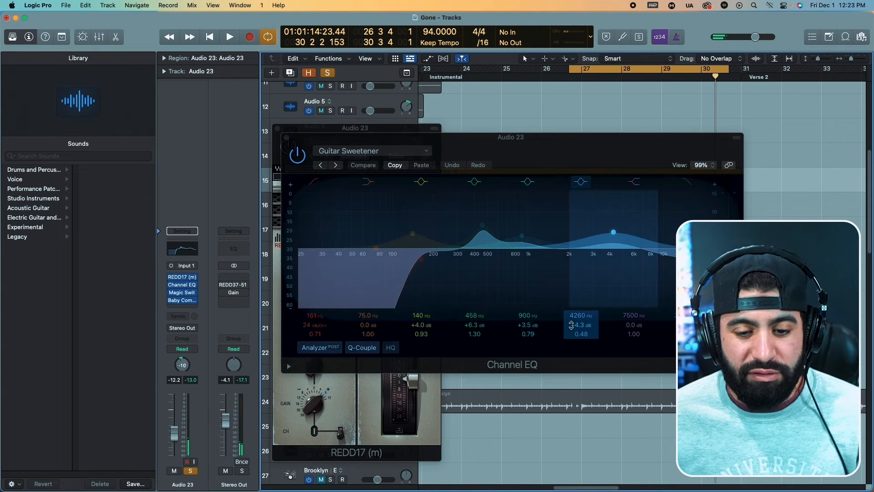
drag(573, 324, 573, 347)
key(space)
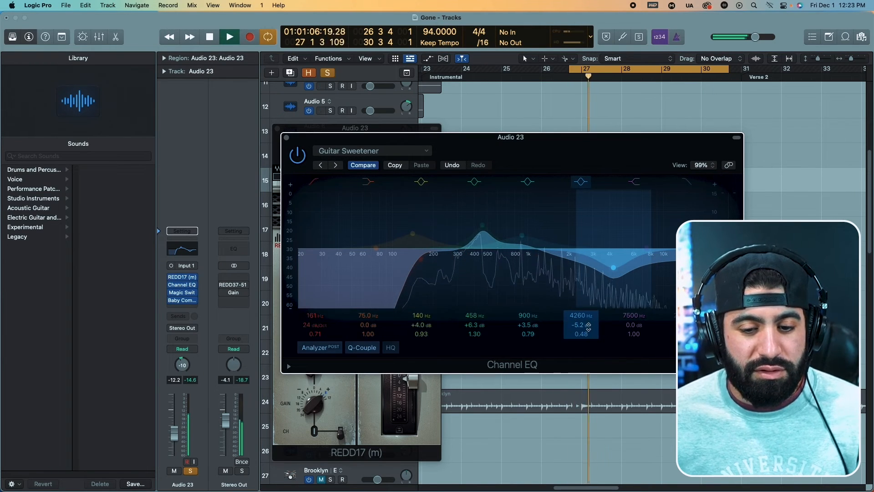
click(286, 138)
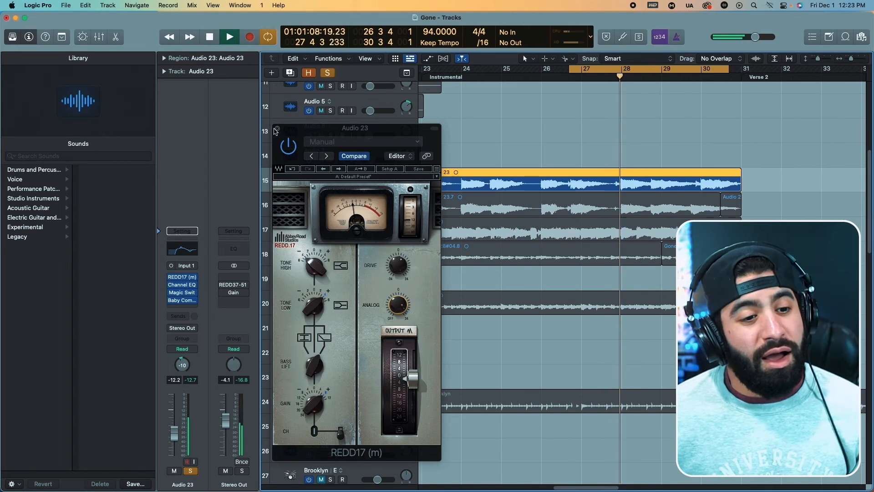
Move the REDD17 to the end of Audio 23's insert chain and set its Drive to about 3.3.
drag(189, 305, 188, 302)
mouse_move(395, 268)
key(space)
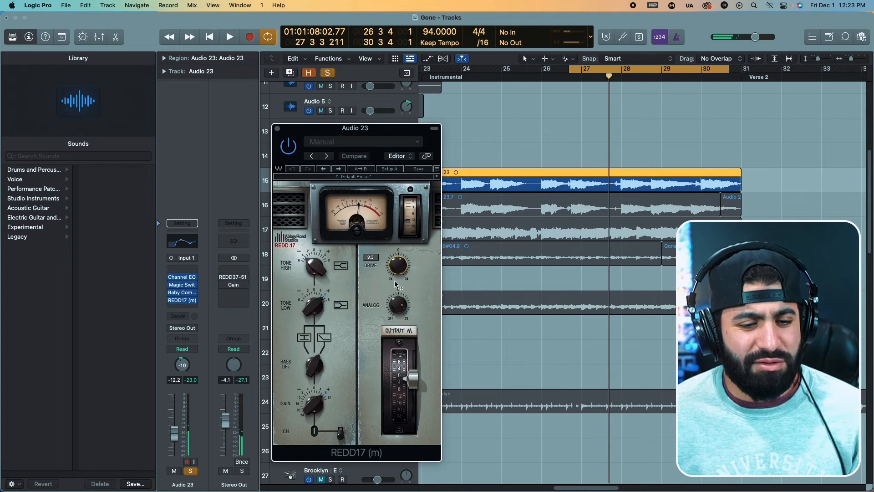
Play Audio 23 and lower the REDD17's output fader while listening to the track.
key(space)
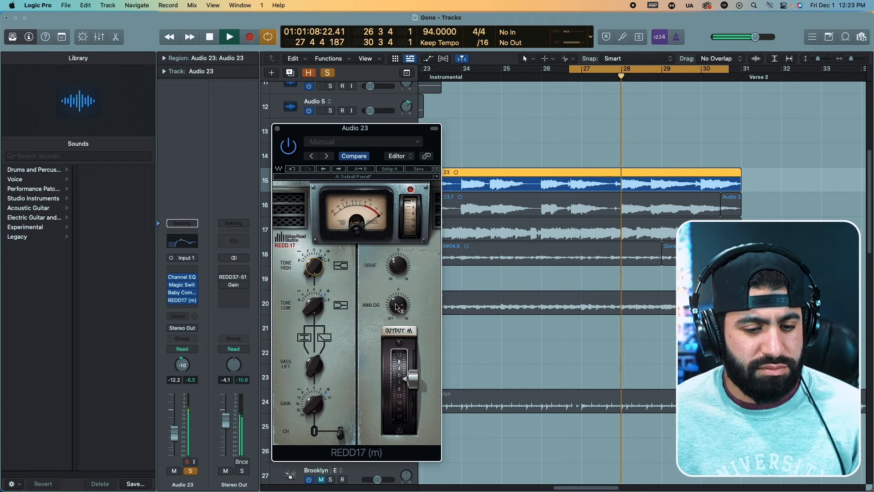
mouse_move(395, 288)
drag(413, 378, 415, 424)
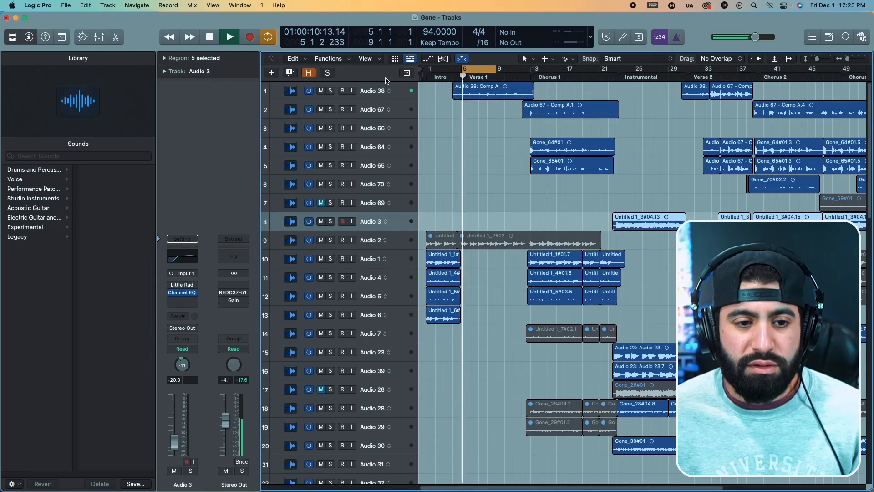
Solo Audio 38 and add the mono REDD17 after CLA Vocals at the end of its insert chain, then play Verse 1.
click(370, 91)
key(s)
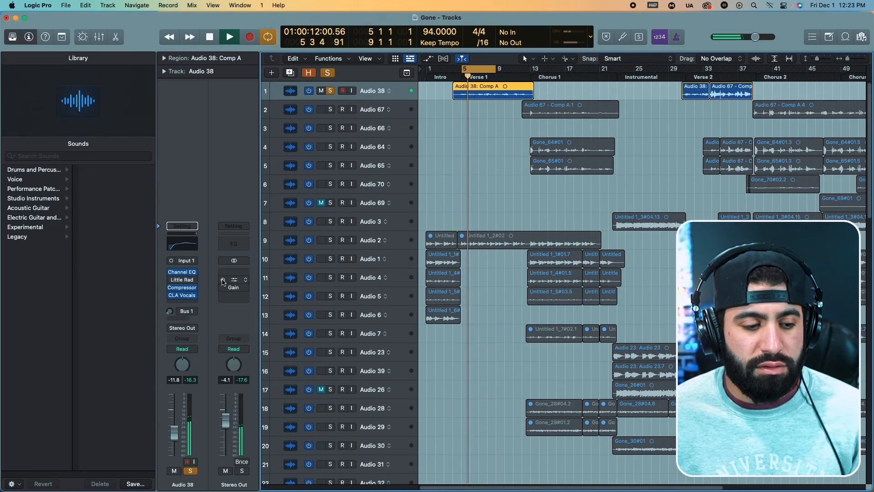
click(188, 305)
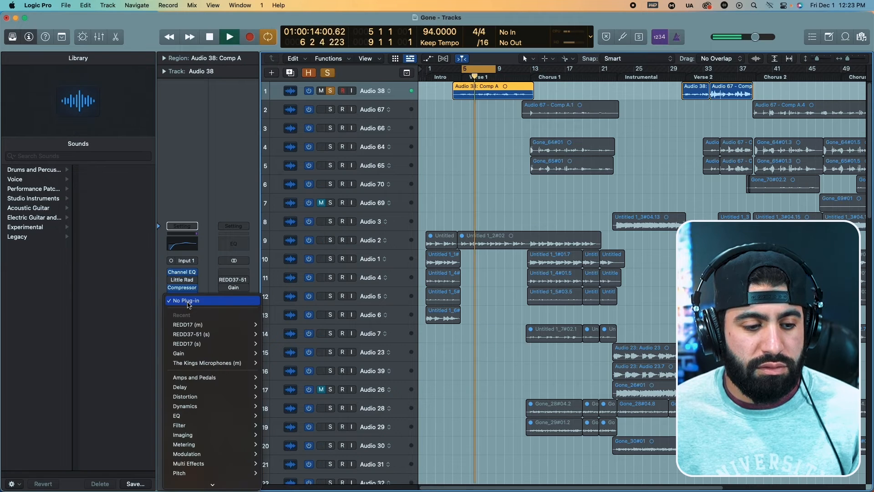
click(217, 279)
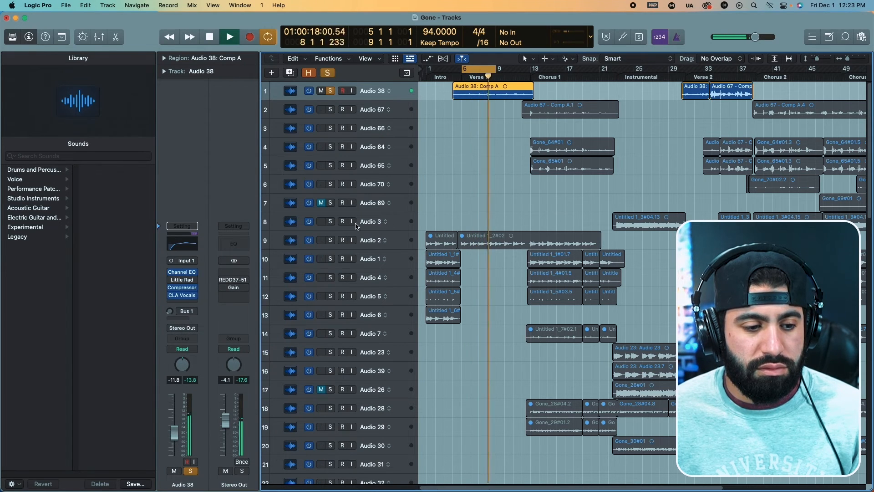
right_click(387, 223)
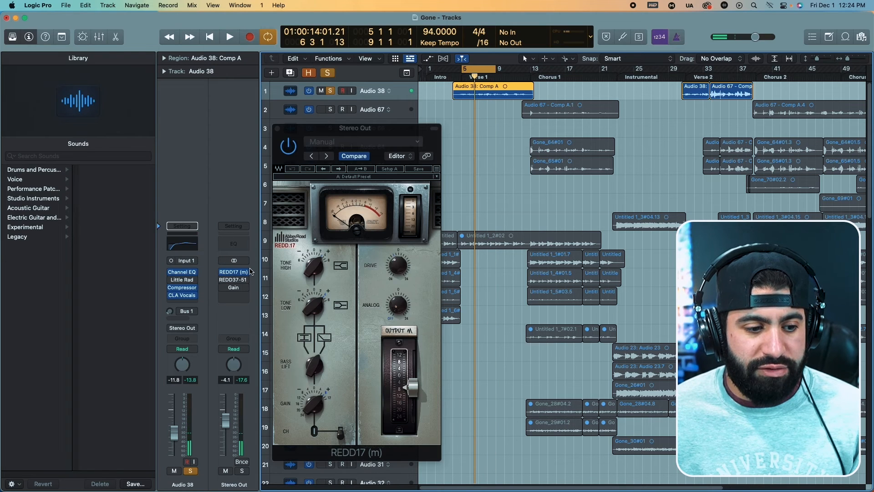
drag(187, 303, 186, 302)
key(space)
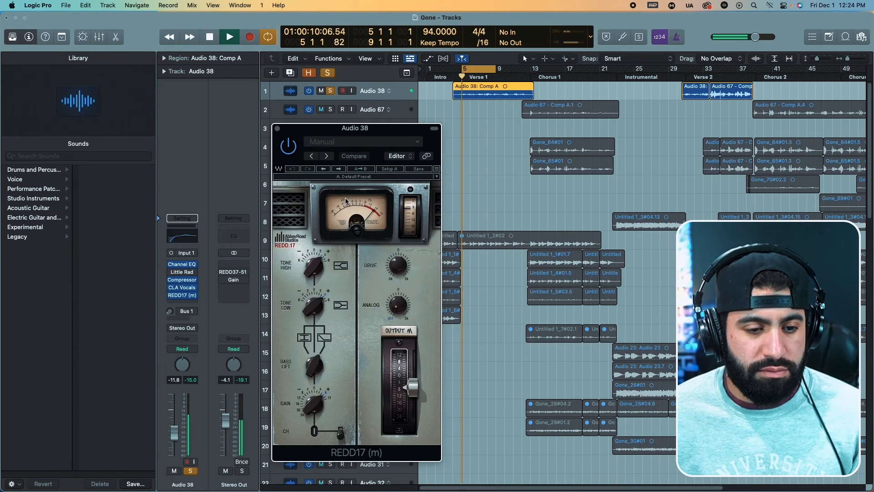
Unsolo Audio 38 and adjust its REDD17's tone and gain controls against the full mix, closing the plug-in when done.
drag(367, 128, 463, 98)
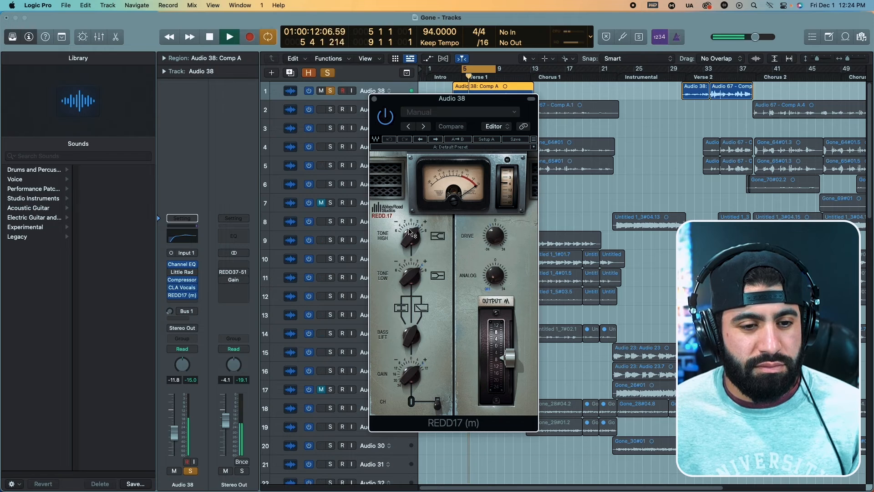
key(s)
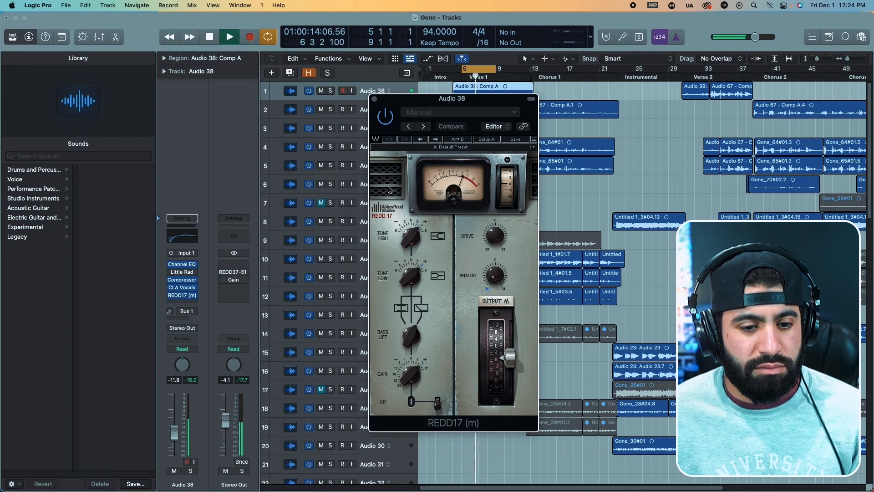
drag(411, 236, 394, 212)
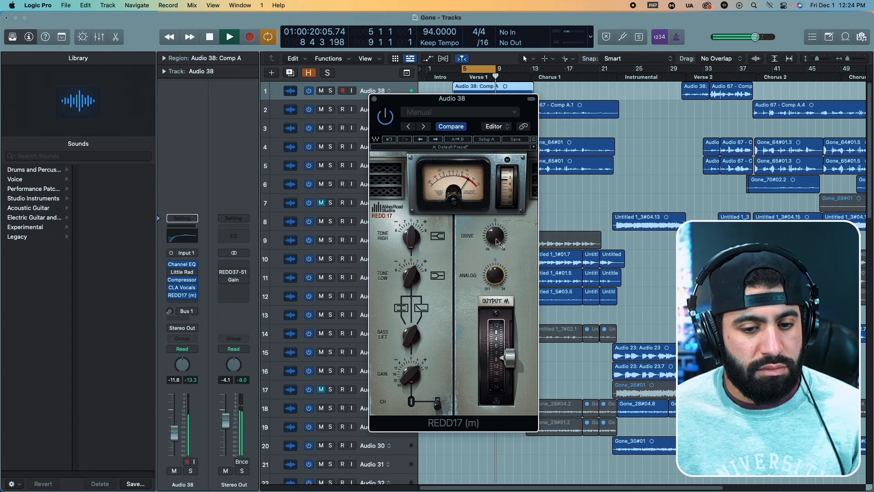
drag(485, 173, 496, 239)
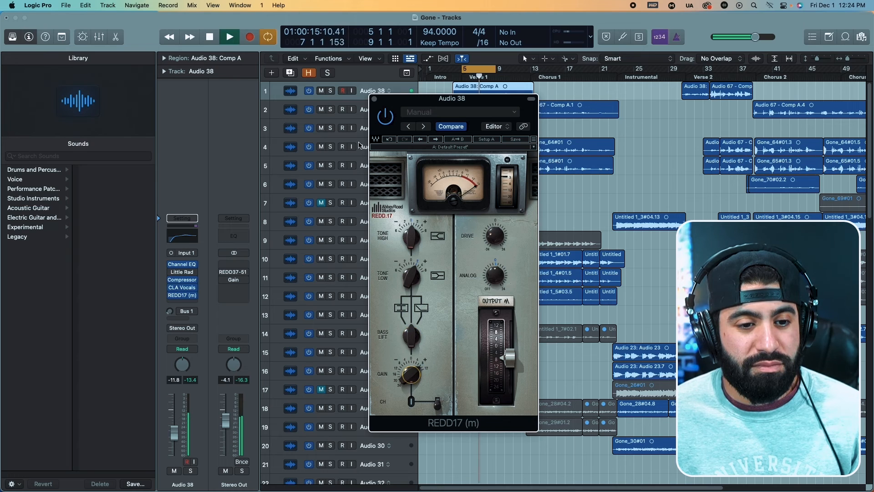
click(374, 100)
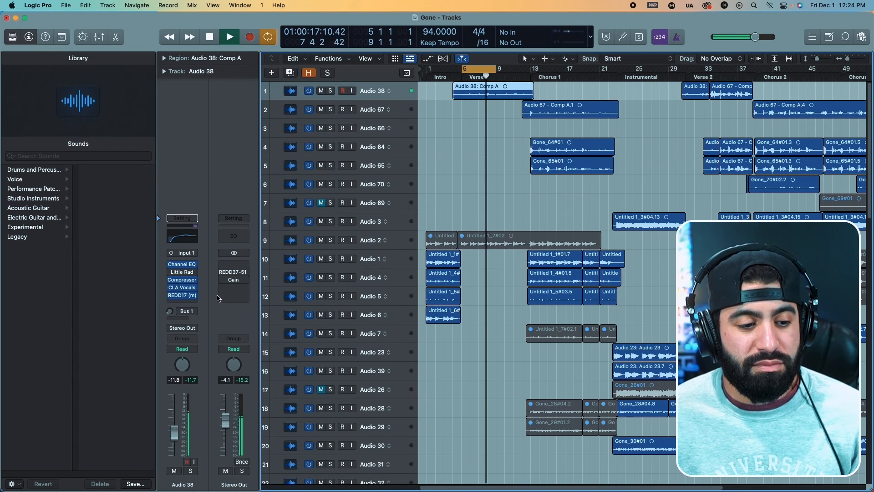